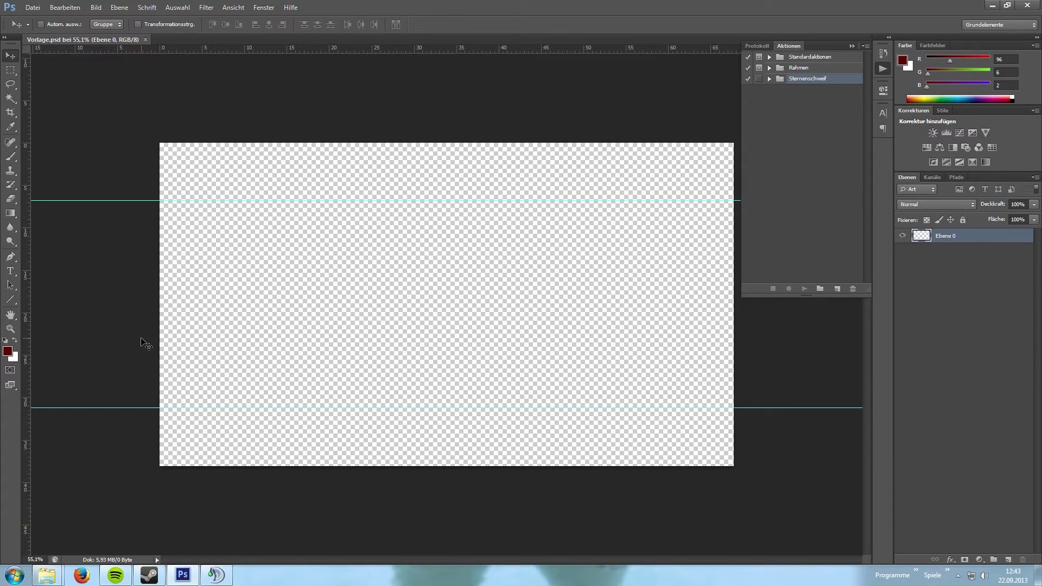
# - Open the Image Size dialog and close it without changes
pyautogui.click(97, 8)
pyautogui.click(122, 86)
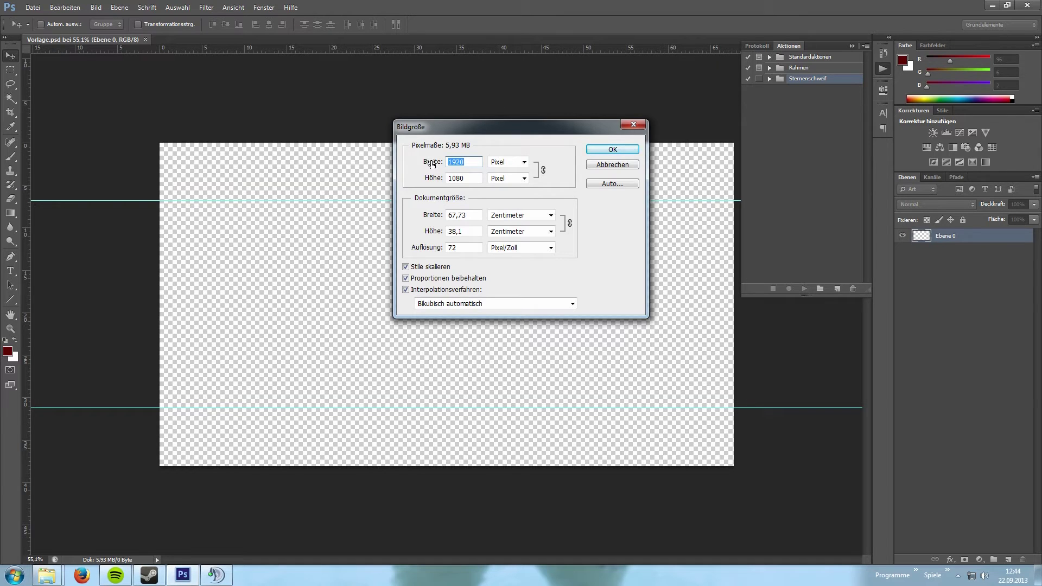
pyautogui.moveTo(471, 247); pyautogui.dragTo(406, 255)
pyautogui.click(613, 165)
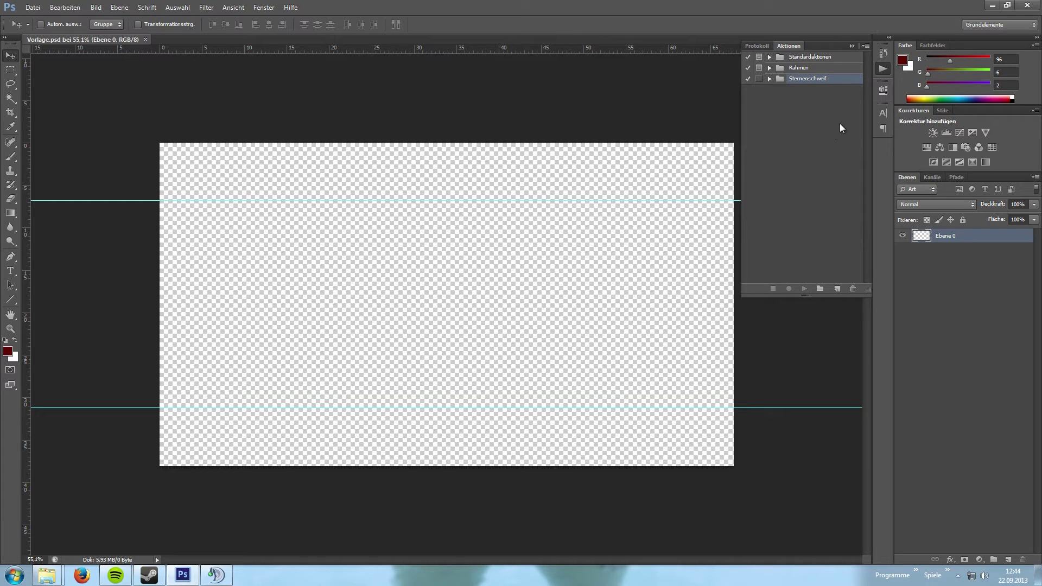
# - Reopen the Actions panel and deselect the Sternenschweif action set
pyautogui.click(880, 70)
pyautogui.click(883, 69)
pyautogui.click(263, 8)
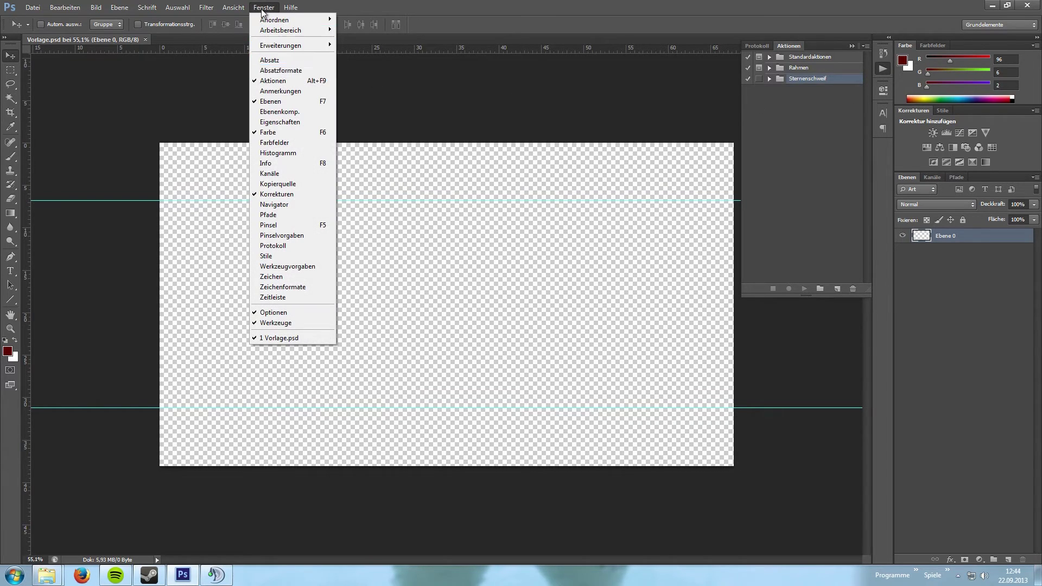
pyautogui.click(264, 7)
pyautogui.click(816, 210)
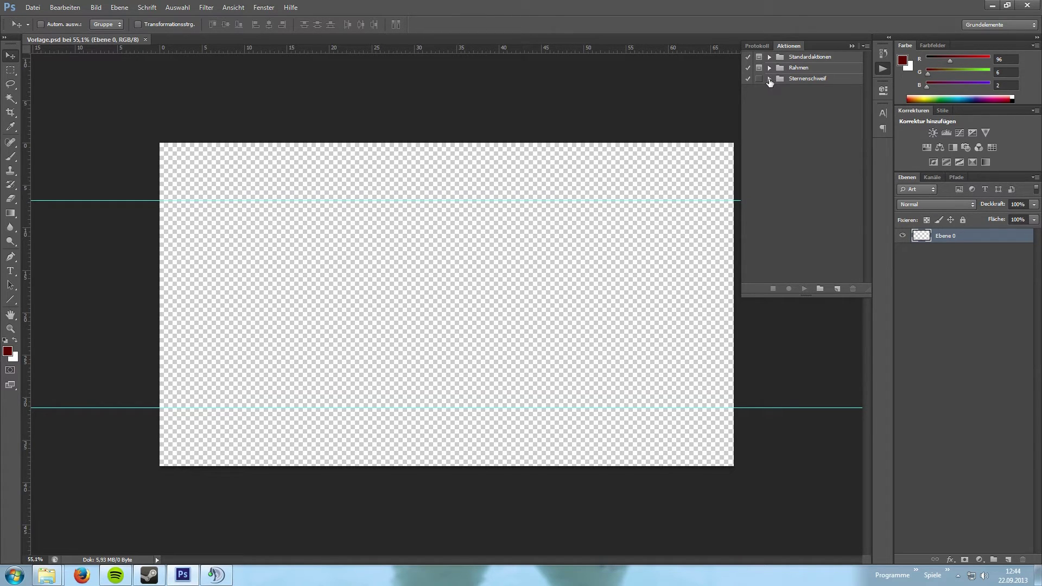
# - Browse the Sternenschweif set's Drehung action steps, then collapse the set
pyautogui.click(770, 79)
pyautogui.click(777, 89)
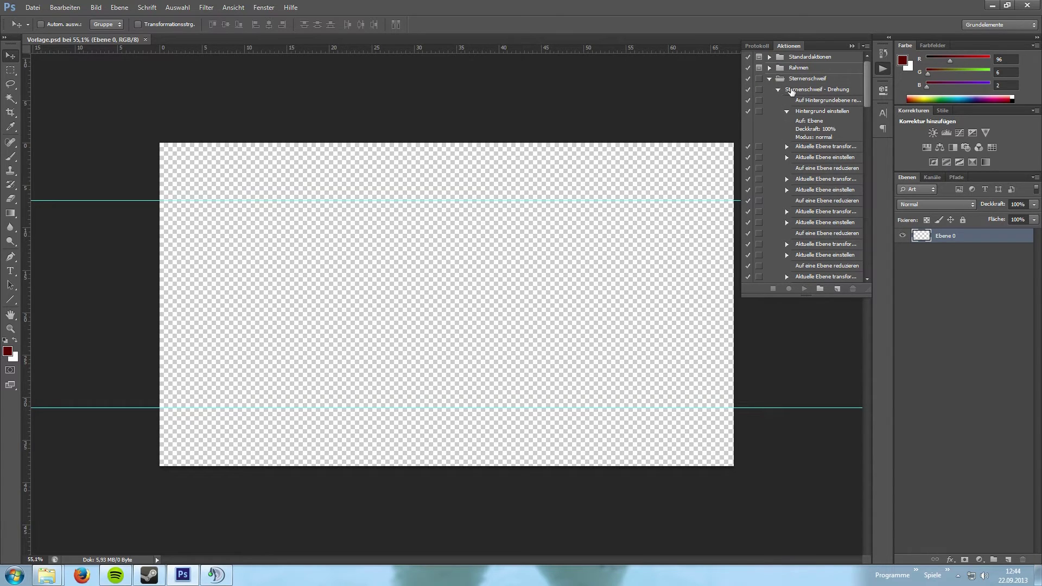
pyautogui.click(769, 78)
pyautogui.click(803, 80)
pyautogui.click(806, 90)
pyautogui.click(809, 112)
pyautogui.scroll(-5, 785, 92)
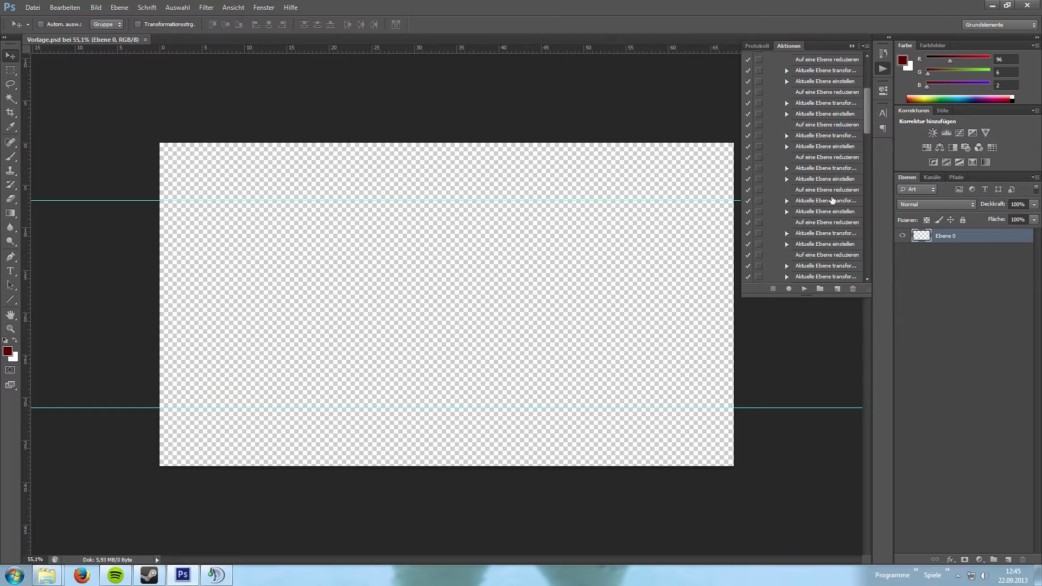
pyautogui.scroll(2, 866, 181)
pyautogui.scroll(3, 859, 122)
pyautogui.click(770, 78)
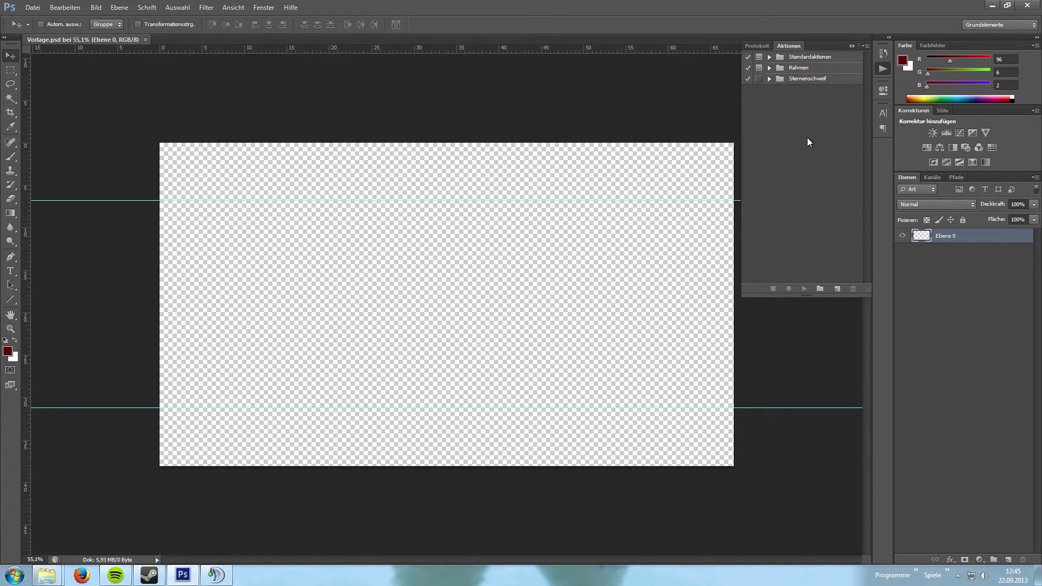
# - Create a new action set named Thumbnail
pyautogui.click(820, 291)
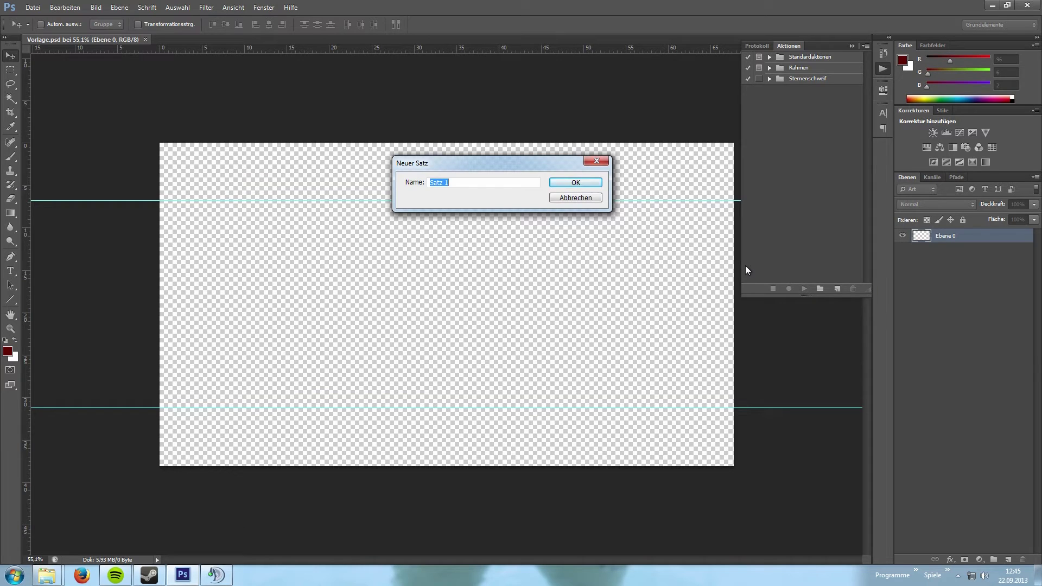
pyautogui.write('Thumbnail')
pyautogui.click(585, 182)
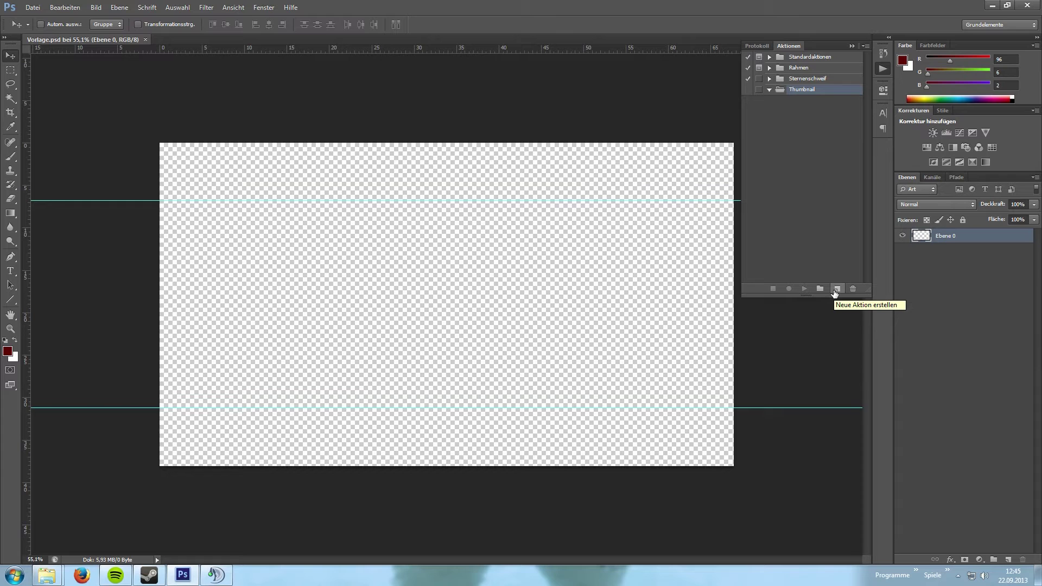
# - Start recording a green-labelled action Berechnung in the Thumbnail set, without a function key
pyautogui.click(836, 289)
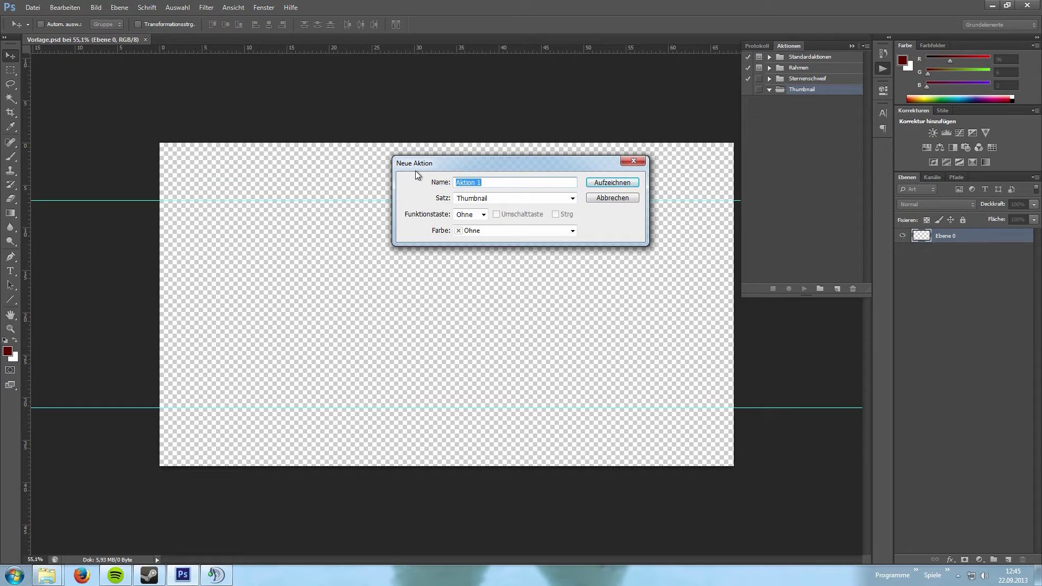
pyautogui.write('Berechnung')
pyautogui.click(496, 198)
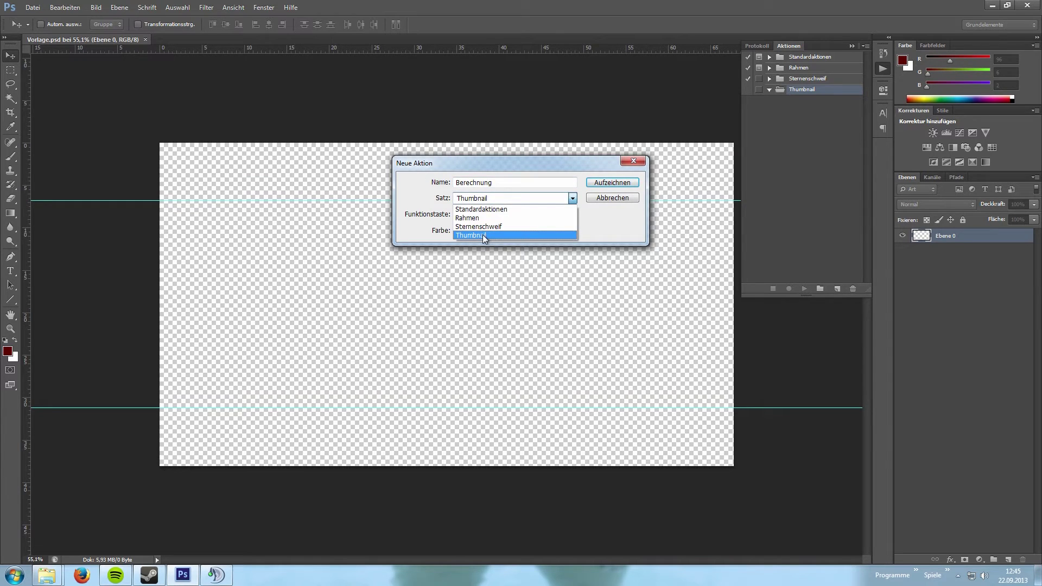
pyautogui.click(502, 199)
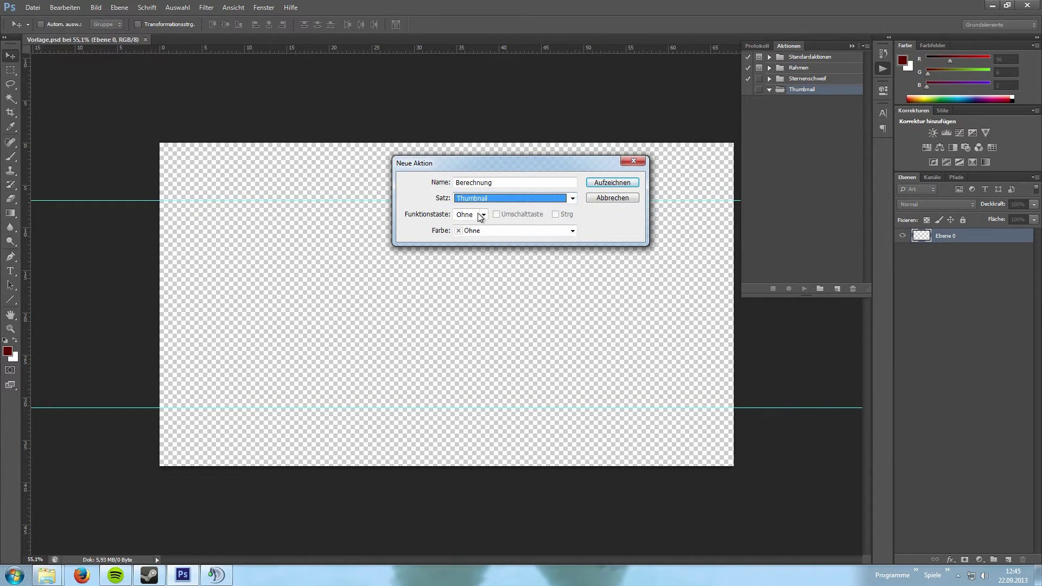
pyautogui.click(479, 215)
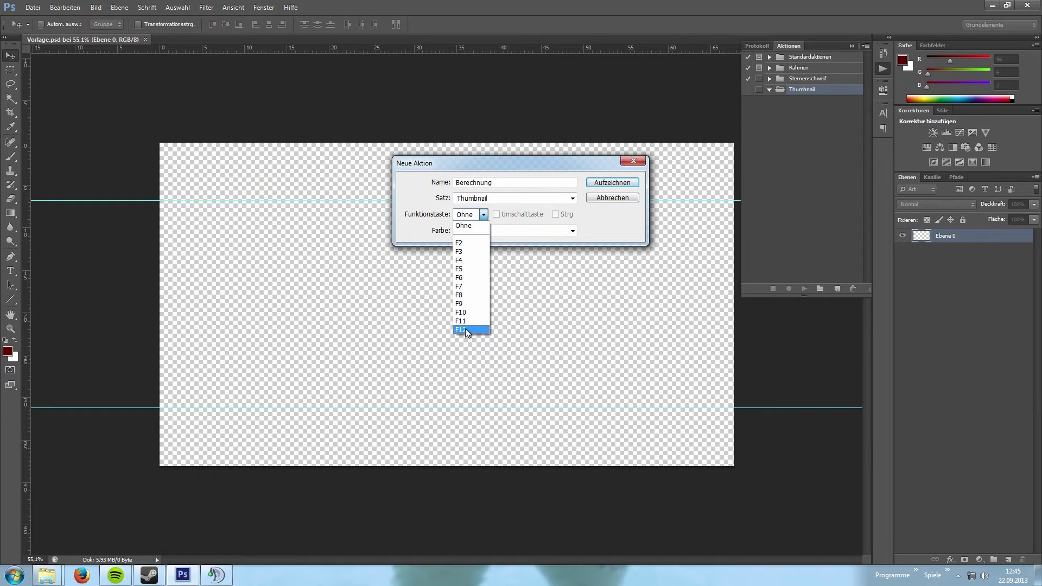
pyautogui.click(464, 226)
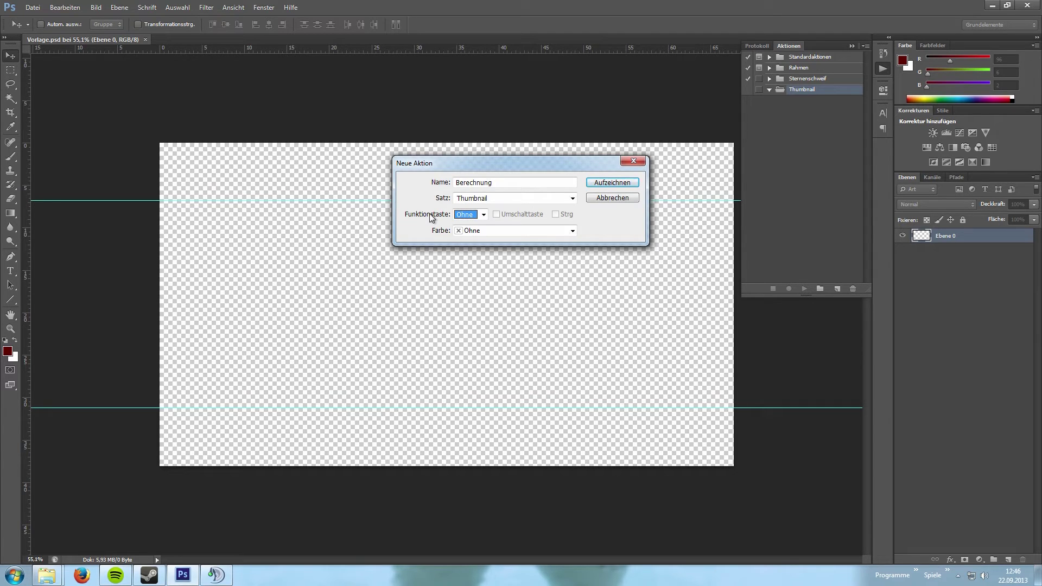
pyautogui.click(482, 230)
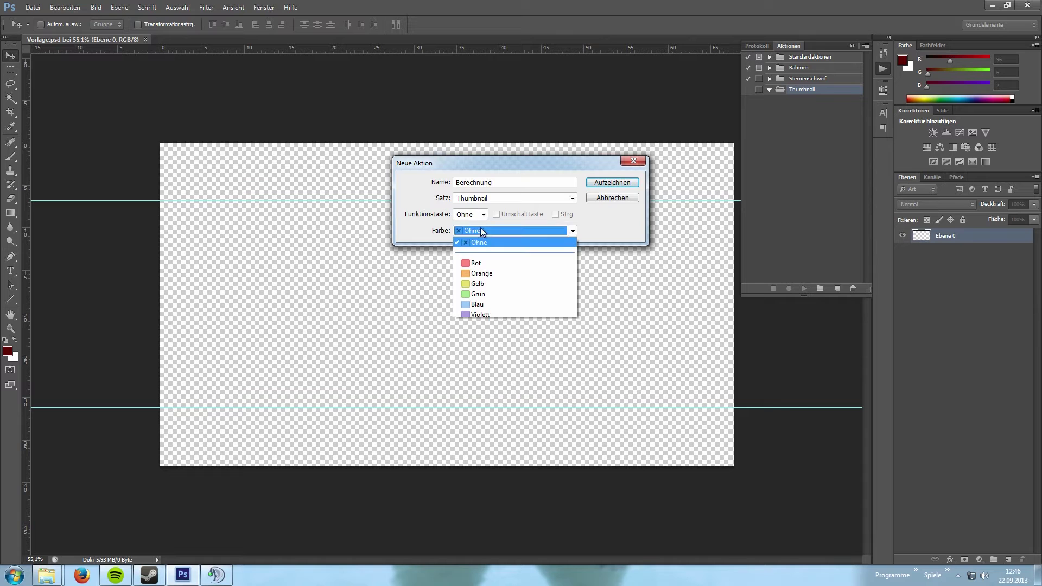
pyautogui.click(495, 293)
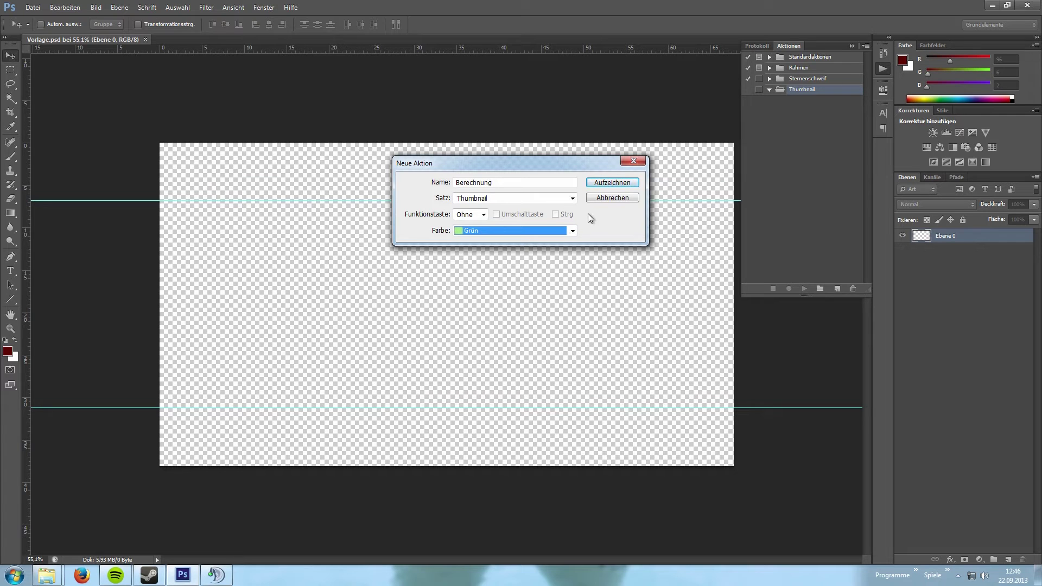
pyautogui.click(608, 183)
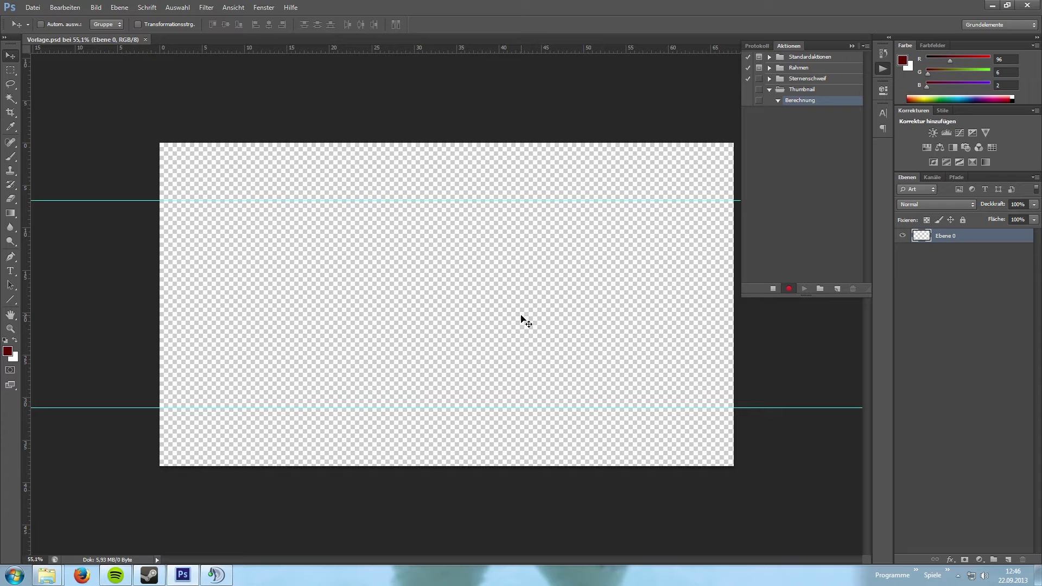
# - Resize the image to 1280 px wide (720 high) via Bildgröße
pyautogui.click(97, 8)
pyautogui.click(115, 85)
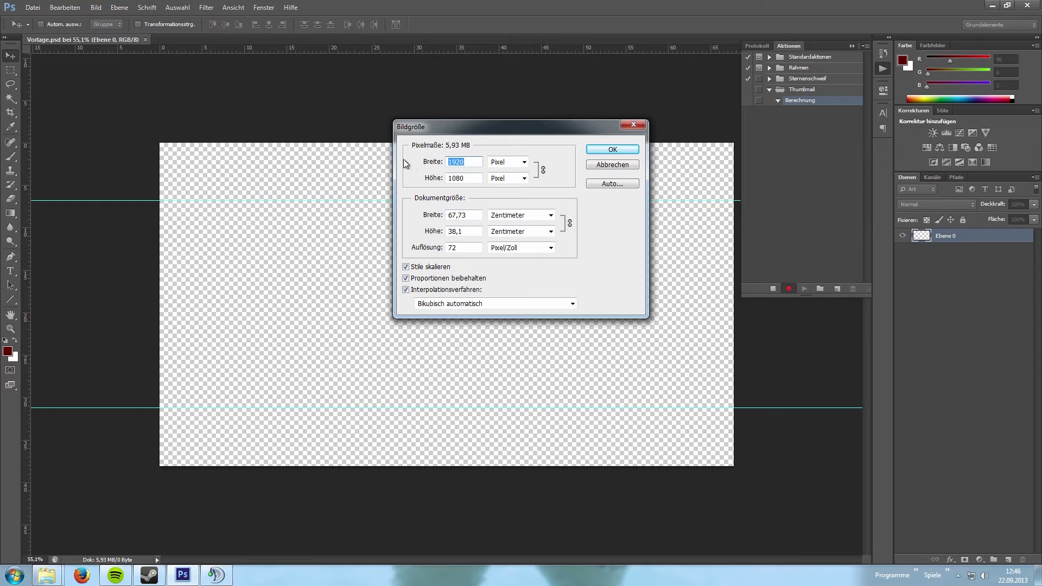
pyautogui.write('1280')
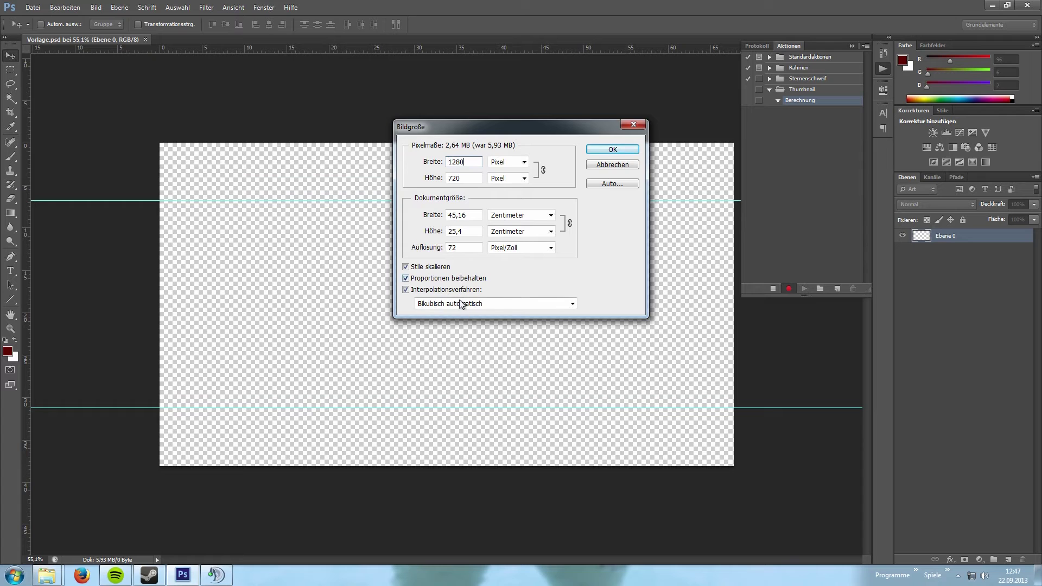
pyautogui.click(621, 153)
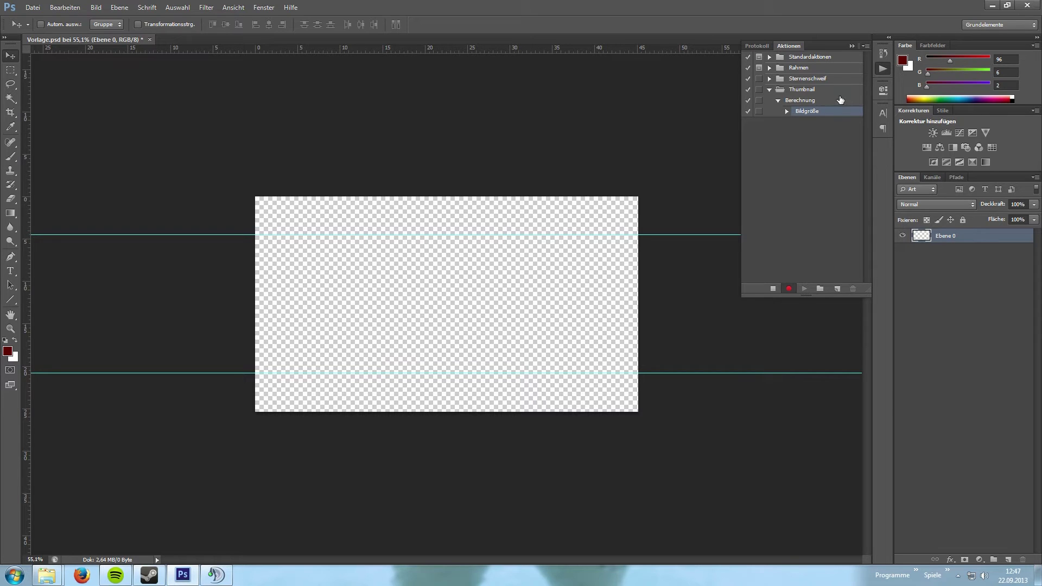
# - Inspect the recorded Bildgröße step's settings, then collapse and deselect it
pyautogui.click(786, 112)
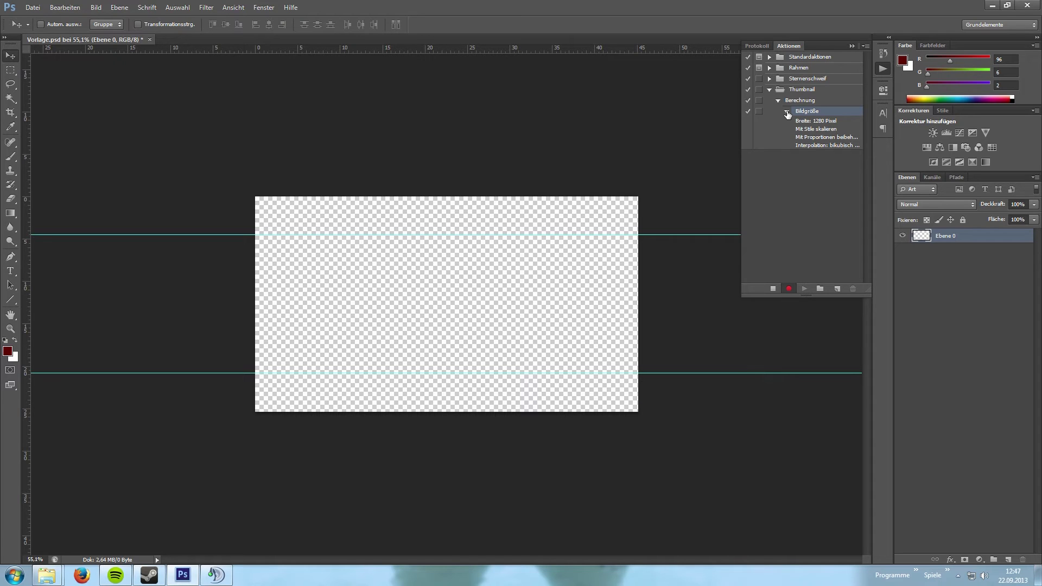
pyautogui.click(786, 112)
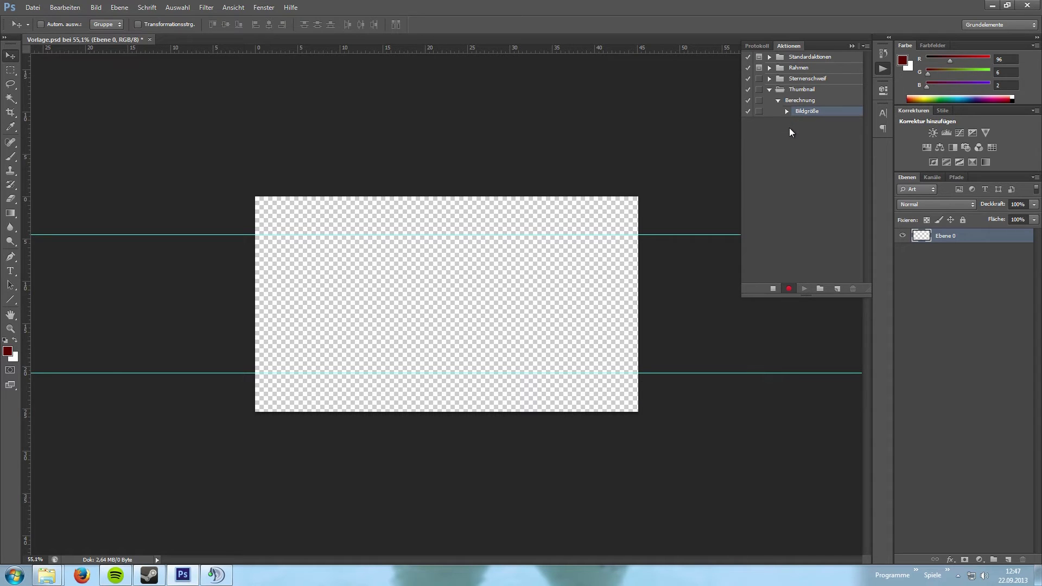
pyautogui.click(790, 129)
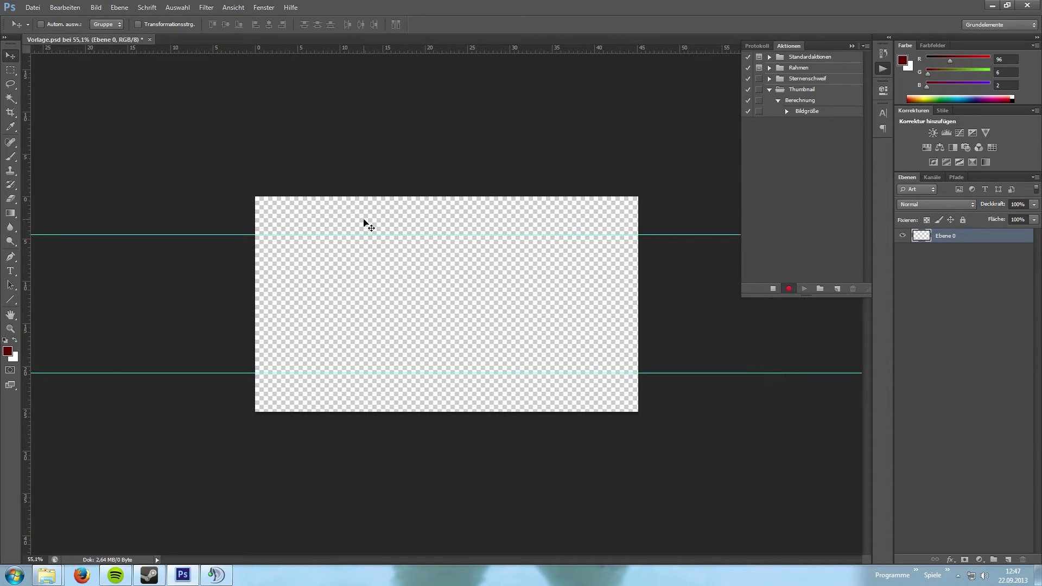
pyautogui.scroll(2, 519, 293)
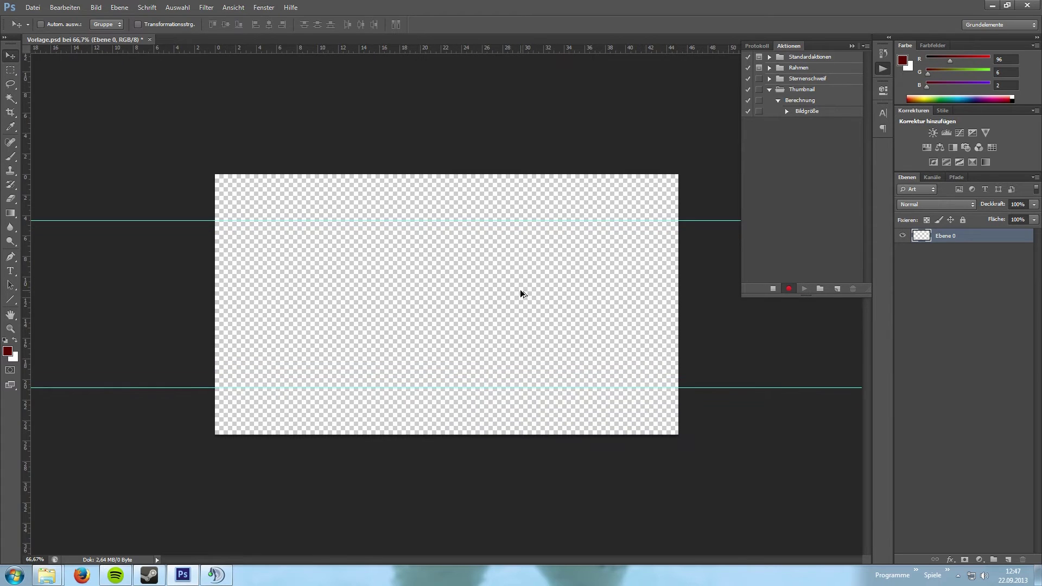
# - Draw black rectangle bars across the top and bottom of the canvas
pyautogui.click(10, 300)
pyautogui.click(48, 298)
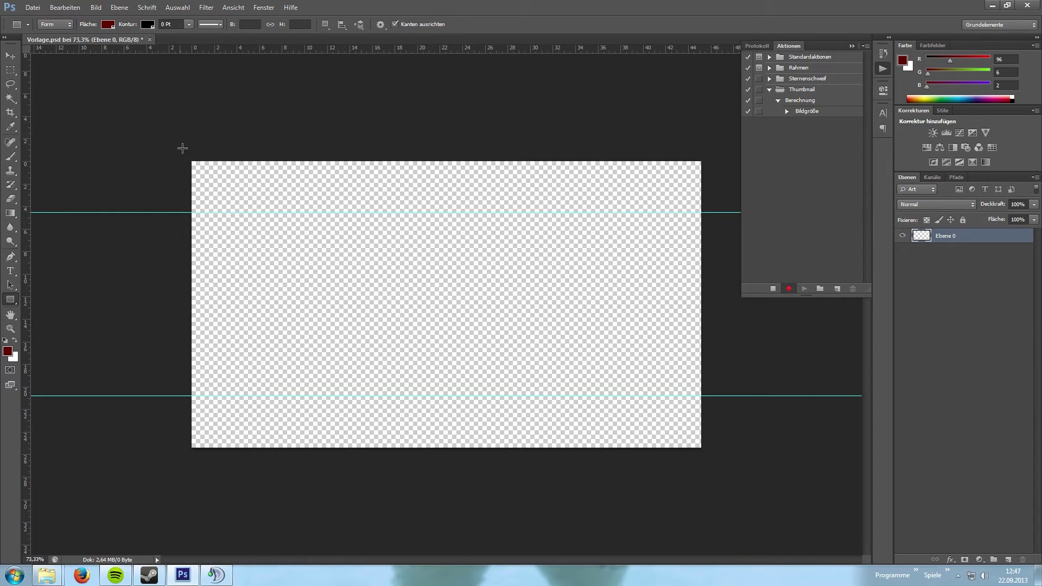
pyautogui.moveTo(185, 152); pyautogui.dragTo(714, 213)
pyautogui.click(108, 24)
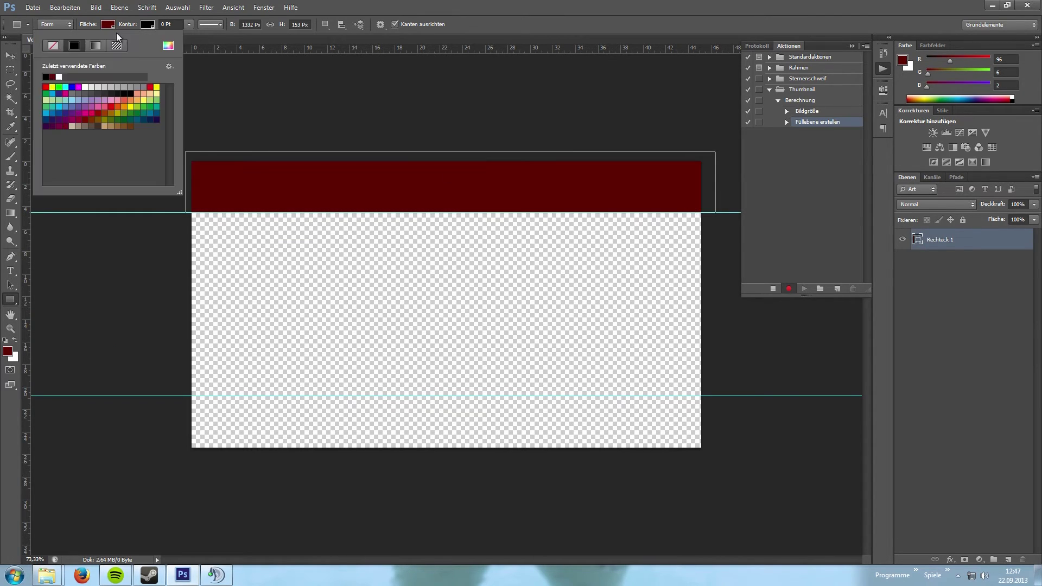
pyautogui.click(130, 93)
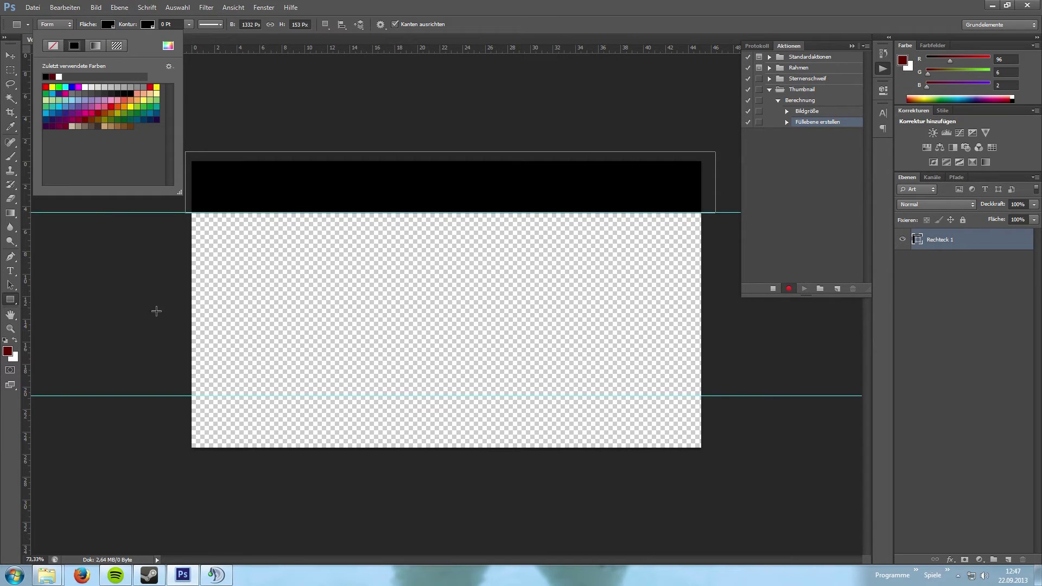
pyautogui.moveTo(183, 395)
pyautogui.mouseDown()
pyautogui.moveTo(724, 444)
pyautogui.moveTo(728, 456)
pyautogui.mouseUp()
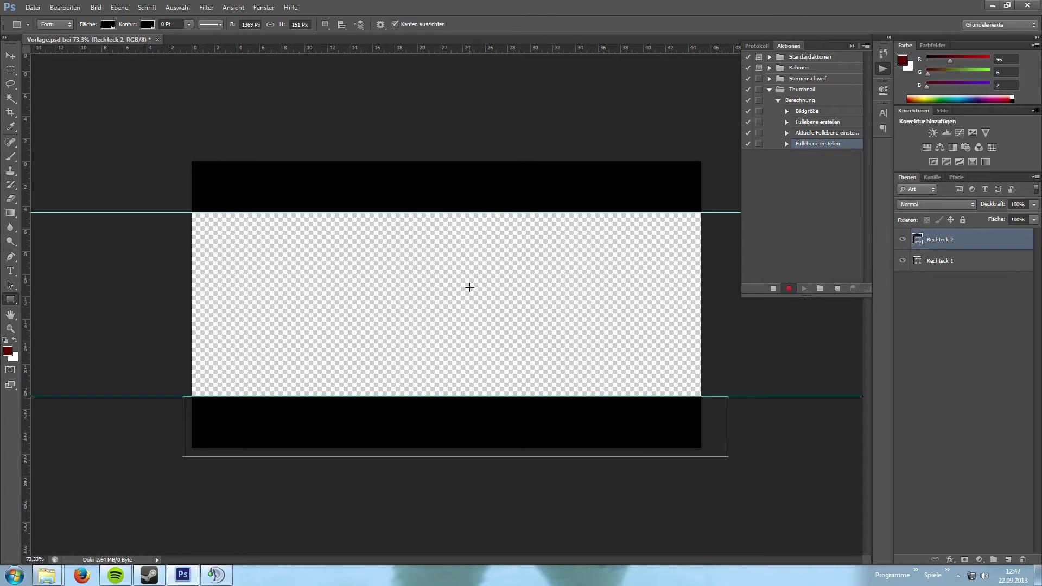
# - Set Rechteck 1 and Rechteck 2 to 70% opacity and drag the guide off the canvas
pyautogui.click(946, 266)
pyautogui.click(1018, 204)
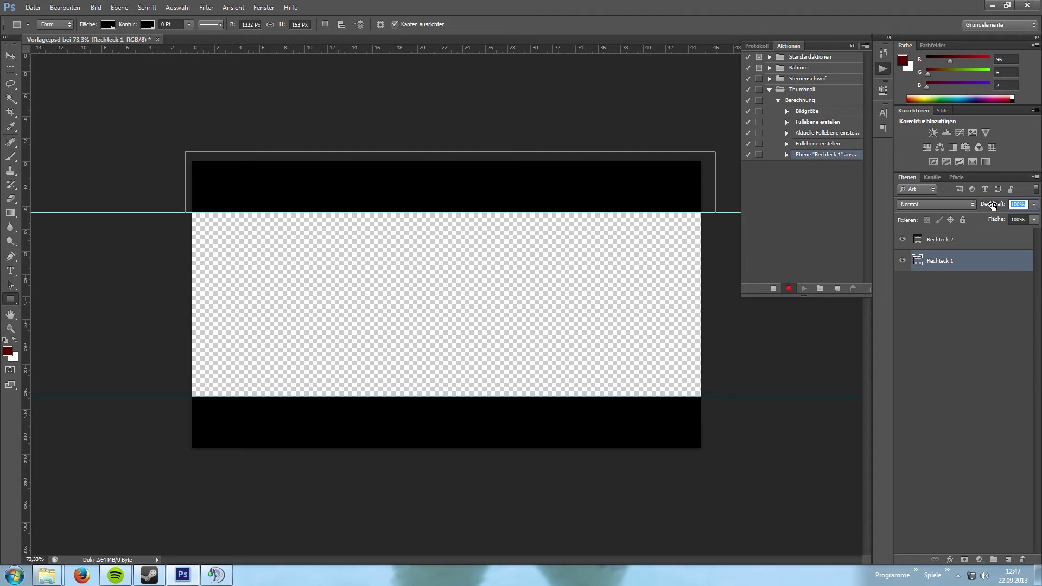
pyautogui.write('70')
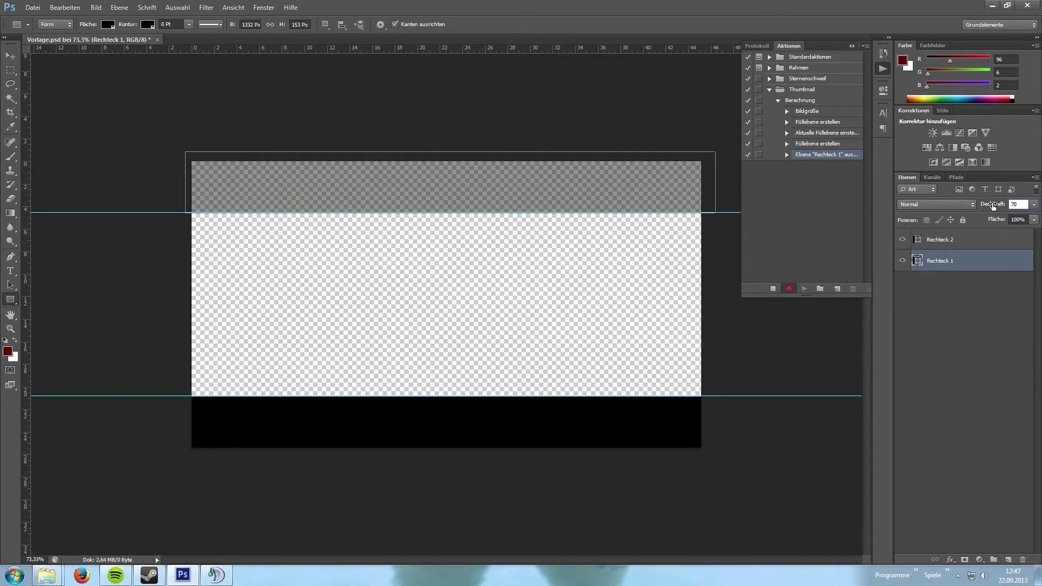
pyautogui.press('Return')
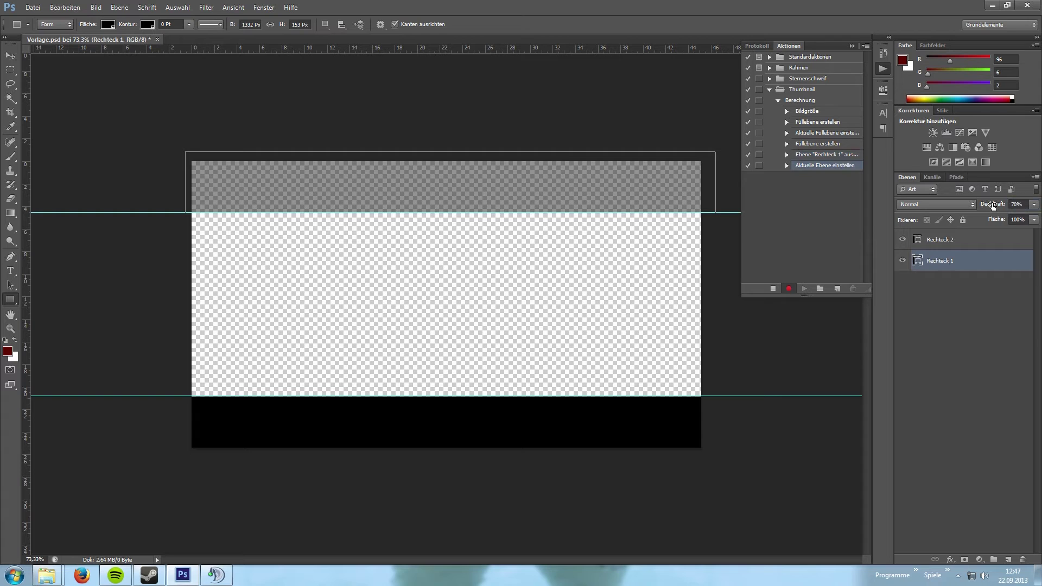
pyautogui.click(938, 240)
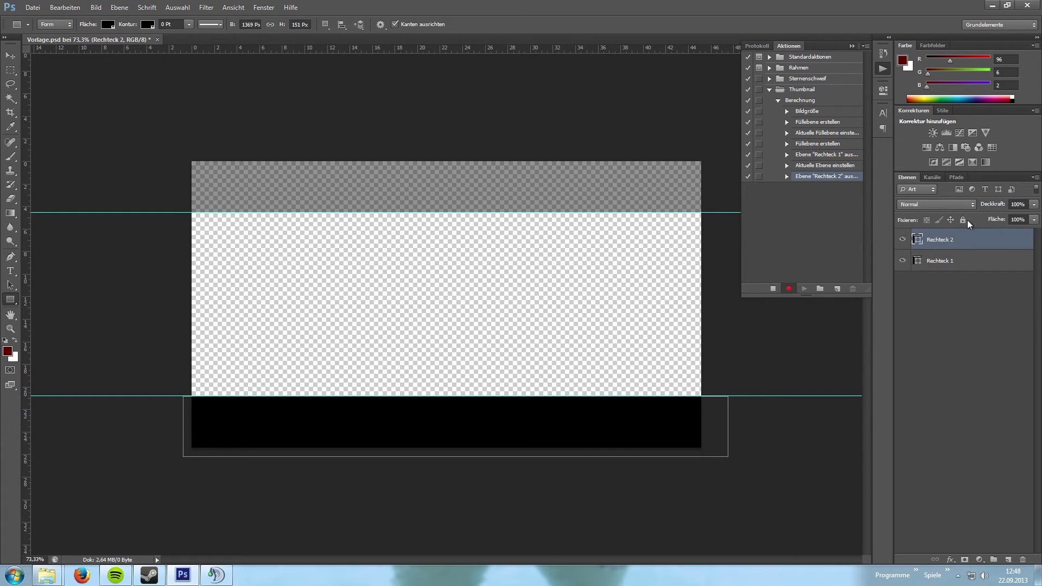
pyautogui.click(1018, 204)
pyautogui.write('70')
pyautogui.press('Return')
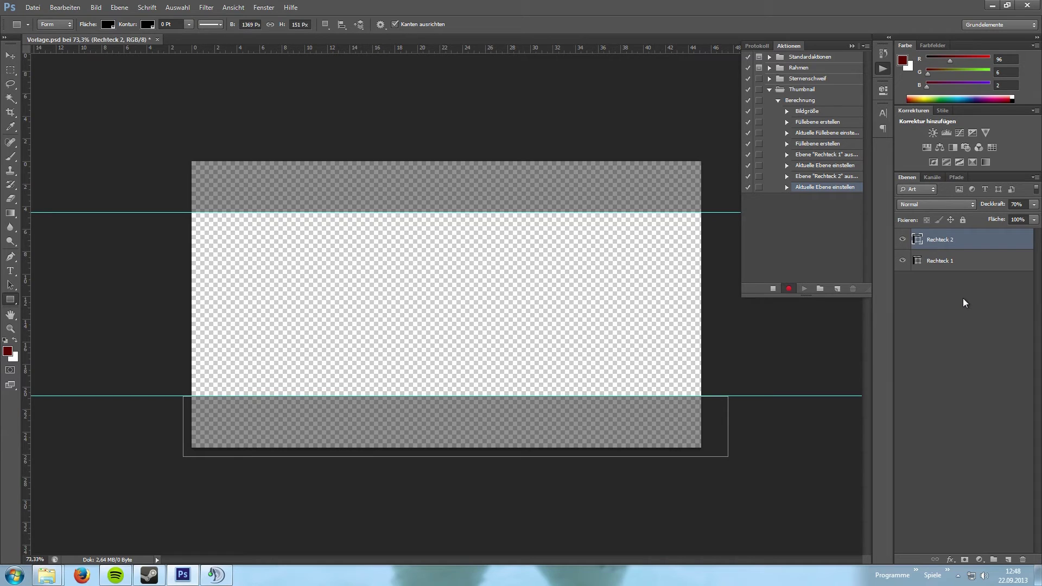
pyautogui.click(10, 55)
pyautogui.moveTo(160, 212)
pyautogui.mouseDown()
pyautogui.moveTo(156, 303)
pyautogui.moveTo(206, 54)
pyautogui.mouseUp()
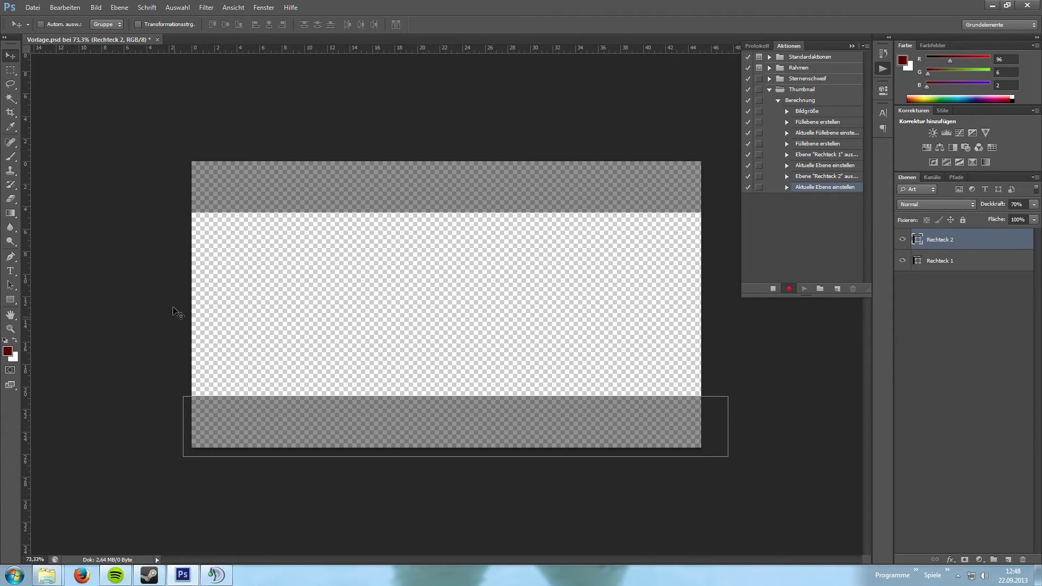
# - Draw 6 px lines along the top bar's lower edge and bottom bar's upper edge
pyautogui.click(10, 299)
pyautogui.click(64, 338)
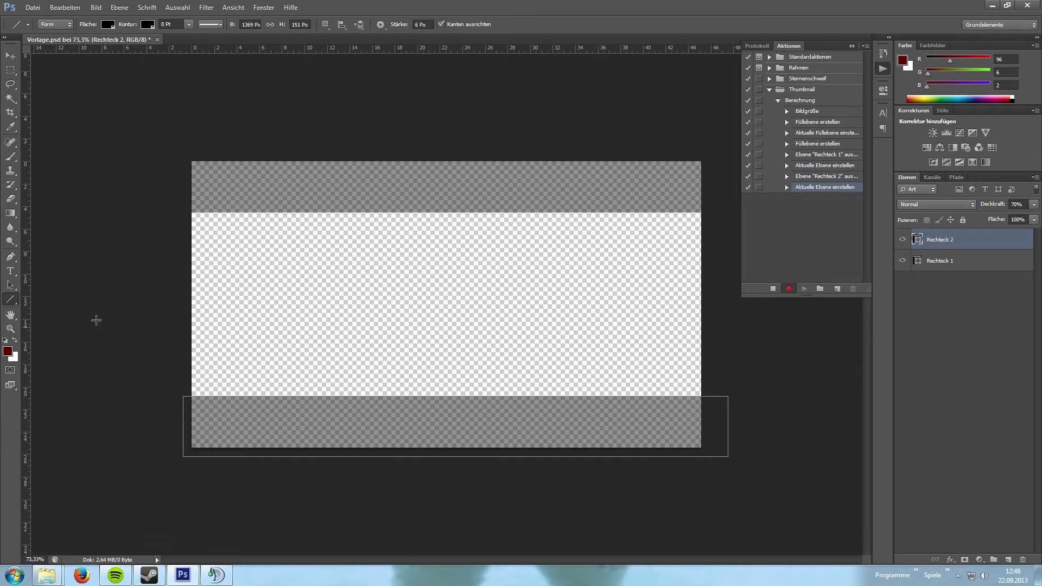
pyautogui.scroll(2, 254, 207)
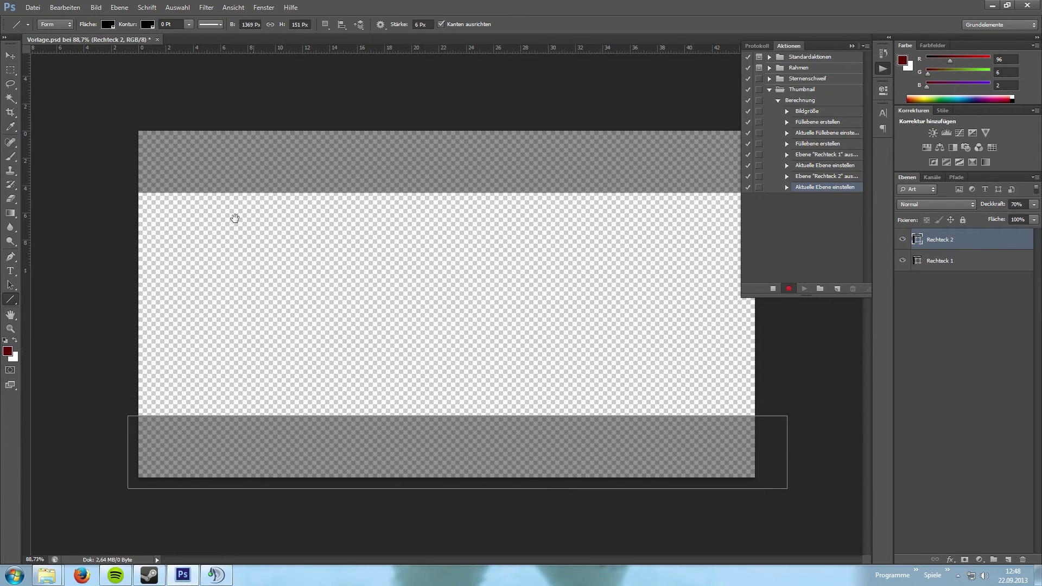
pyautogui.scroll(-1, 245, 213)
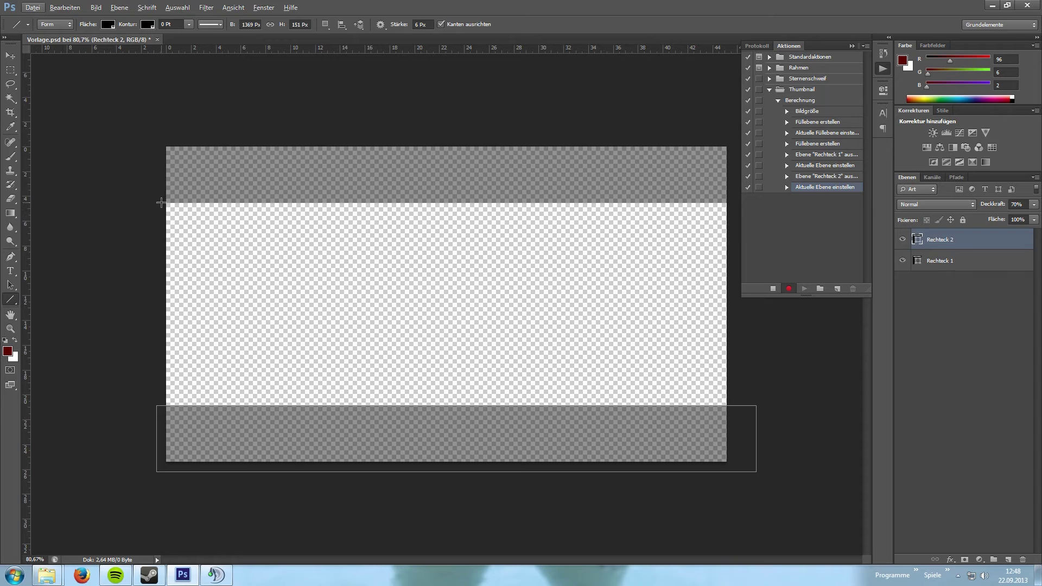
pyautogui.moveTo(162, 203); pyautogui.dragTo(732, 201)
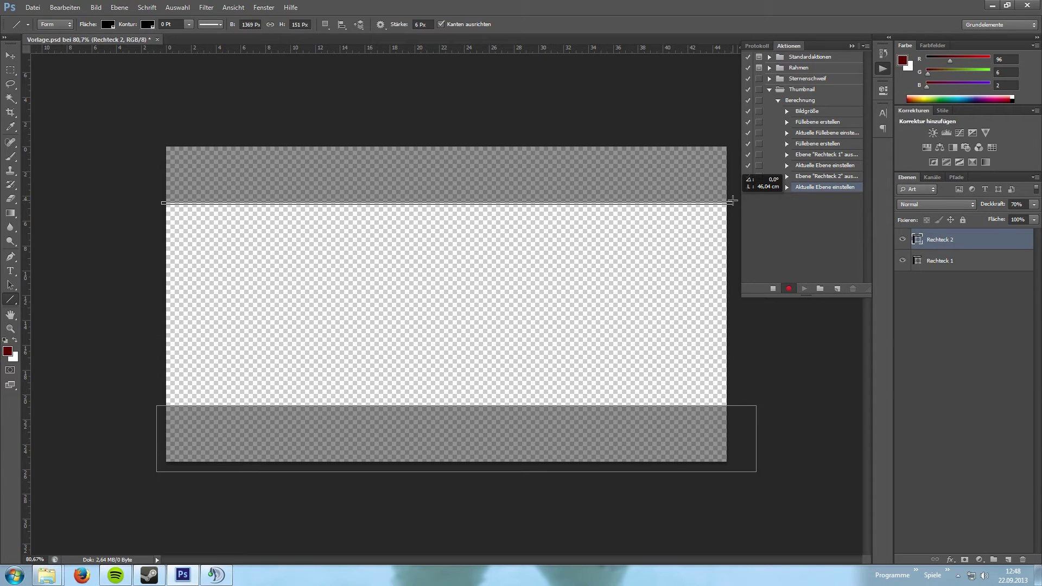
pyautogui.moveTo(732, 201); pyautogui.dragTo(732, 201)
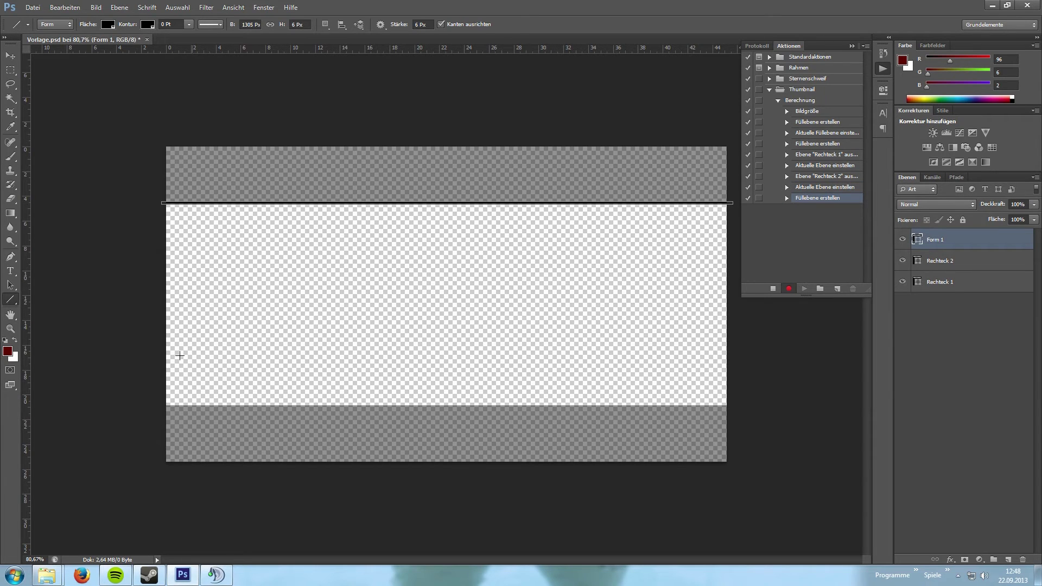
pyautogui.moveTo(155, 406)
pyautogui.mouseDown()
pyautogui.moveTo(256, 427)
pyautogui.moveTo(628, 394)
pyautogui.moveTo(742, 400)
pyautogui.mouseUp()
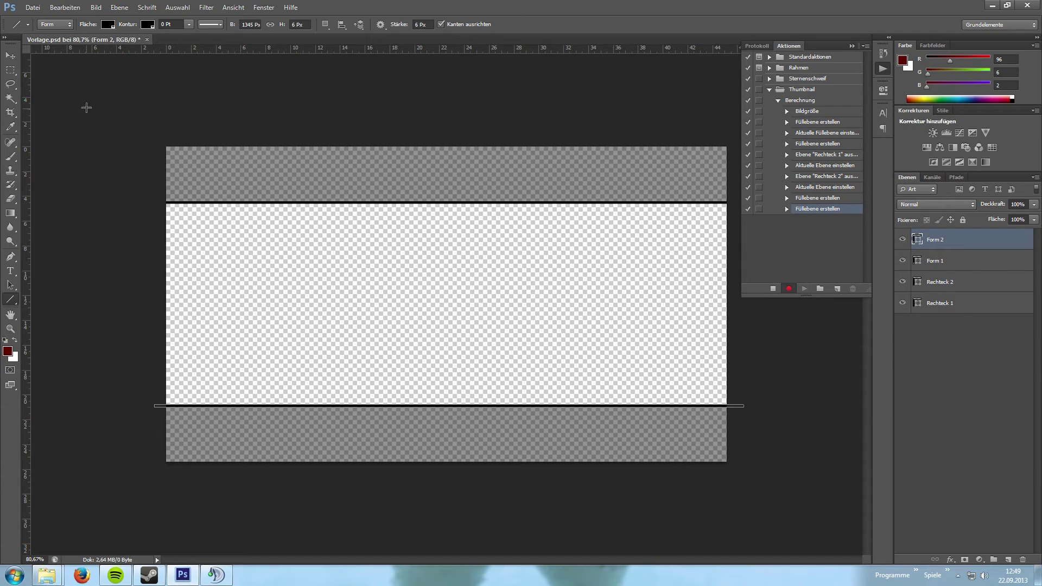
# - Give Form 2 a drop shadow with 4 px distance and 10 px size
pyautogui.click(11, 55)
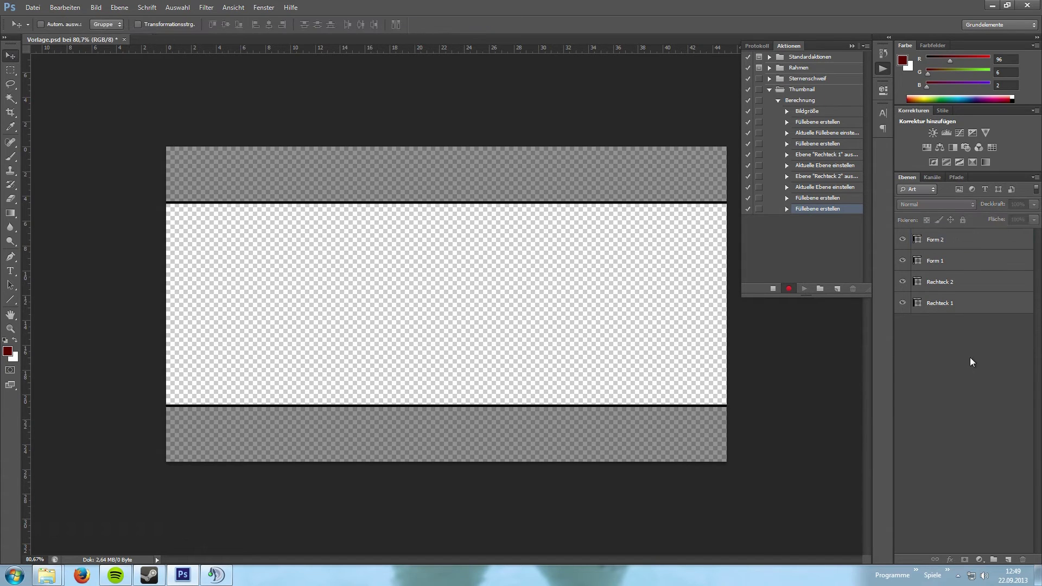
pyautogui.click(939, 244)
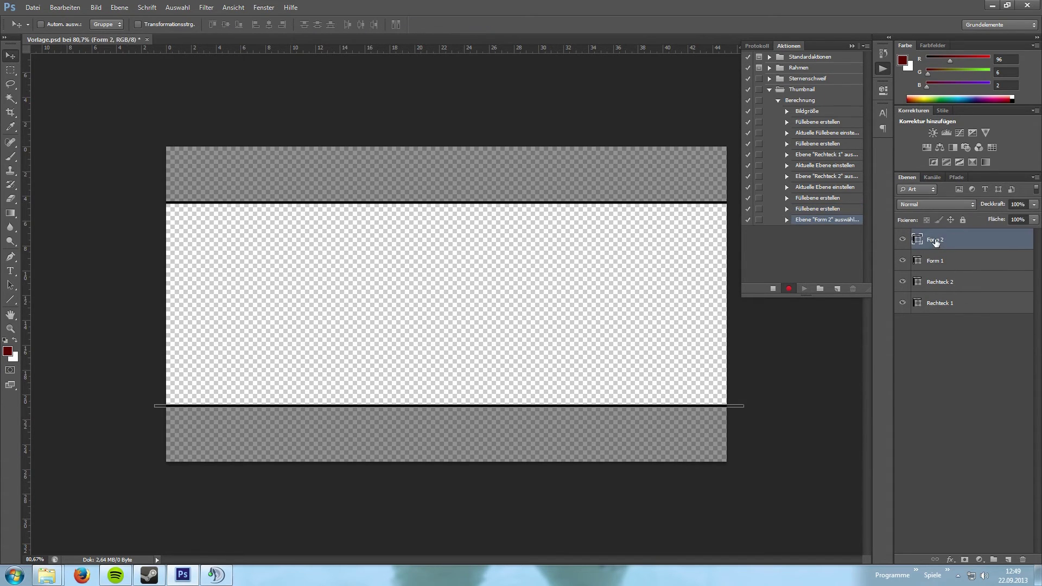
pyautogui.rightClick(936, 242)
pyautogui.click(866, 199)
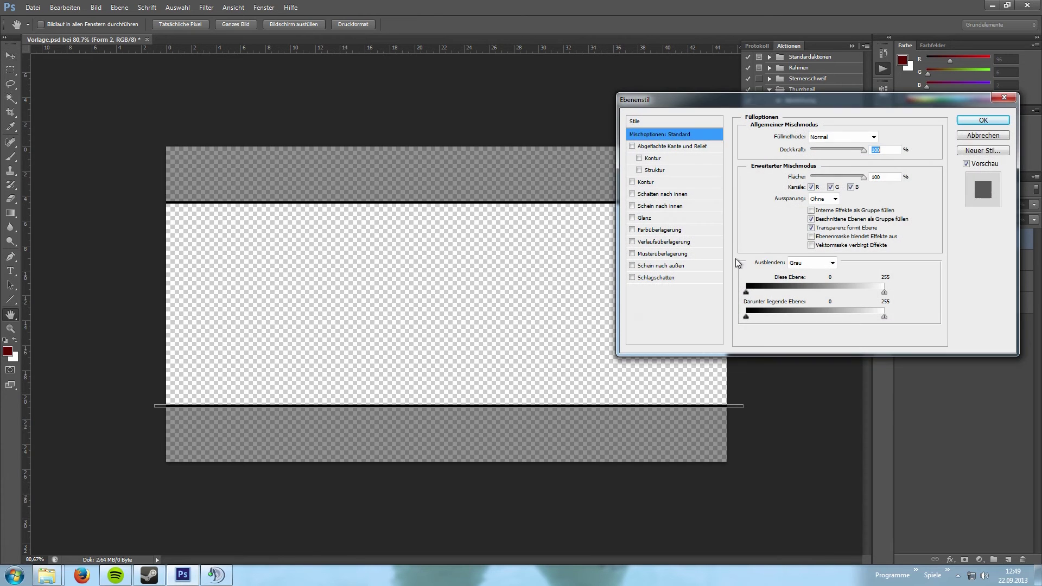
pyautogui.moveTo(747, 102); pyautogui.dragTo(564, 158)
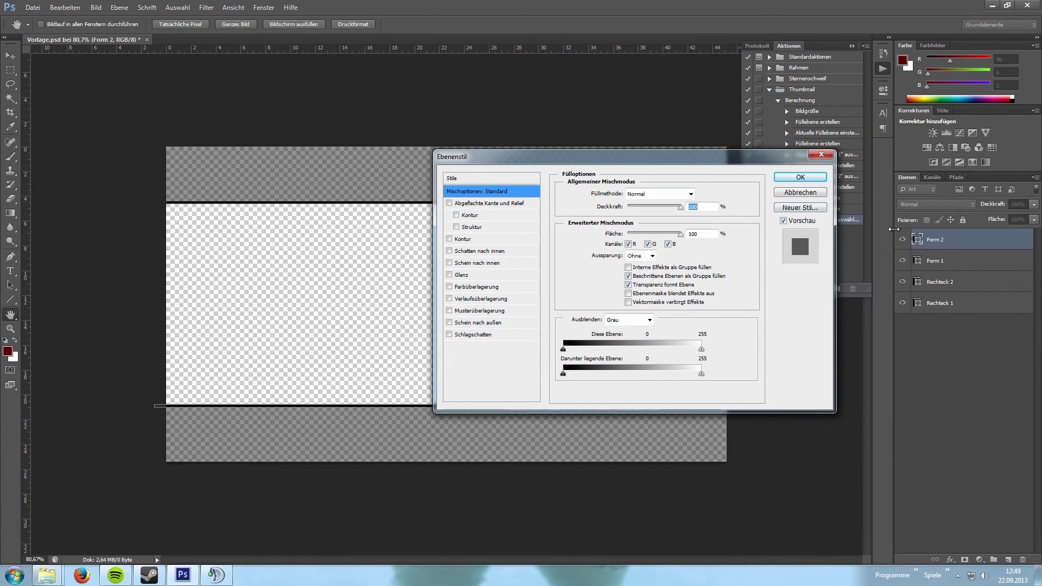
pyautogui.click(473, 335)
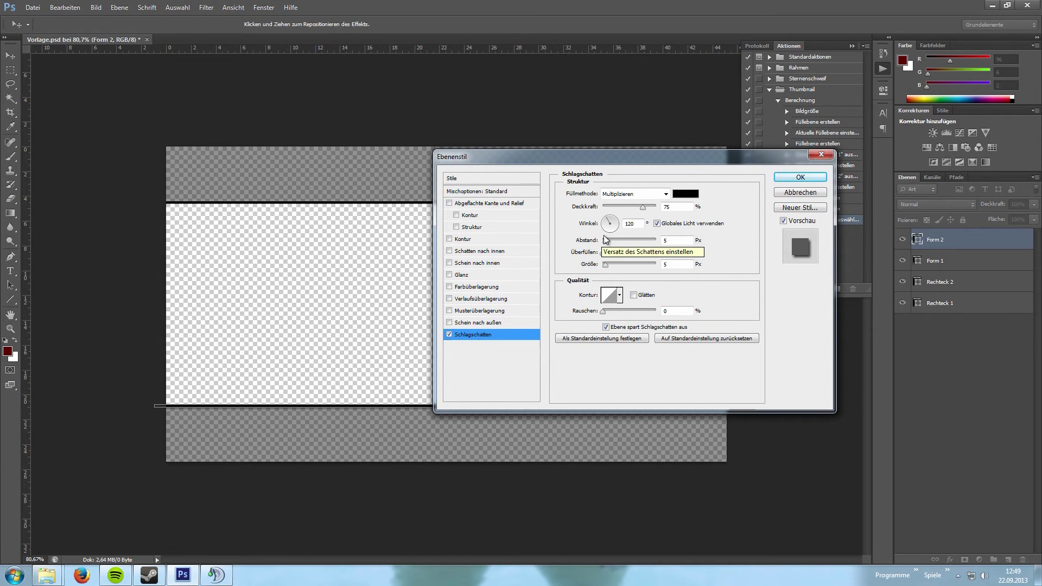
pyautogui.moveTo(543, 158); pyautogui.dragTo(514, 116)
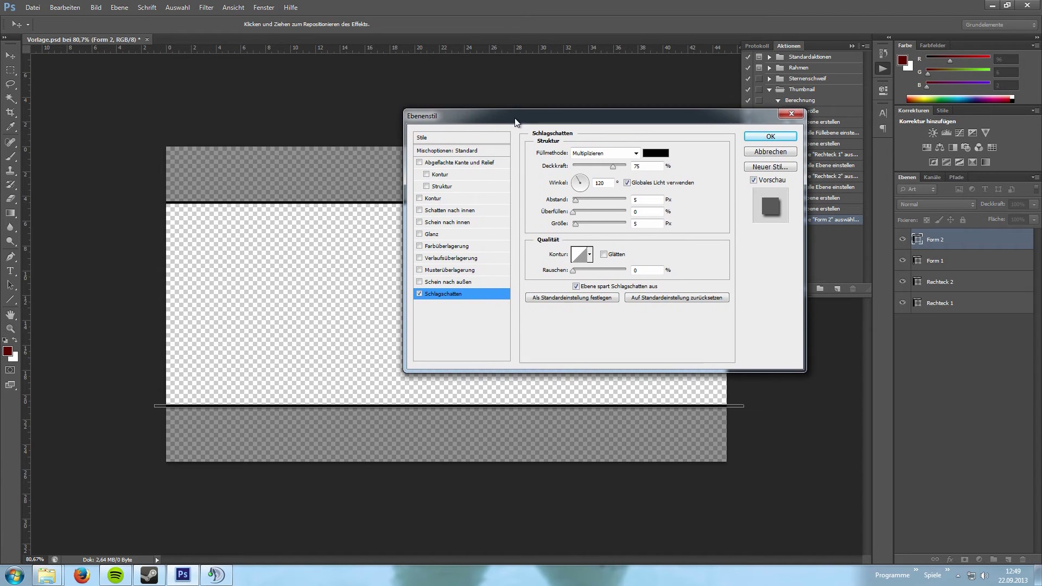
pyautogui.write('4')
pyautogui.press('Tab')
pyautogui.press('Tab')
pyautogui.write('10')
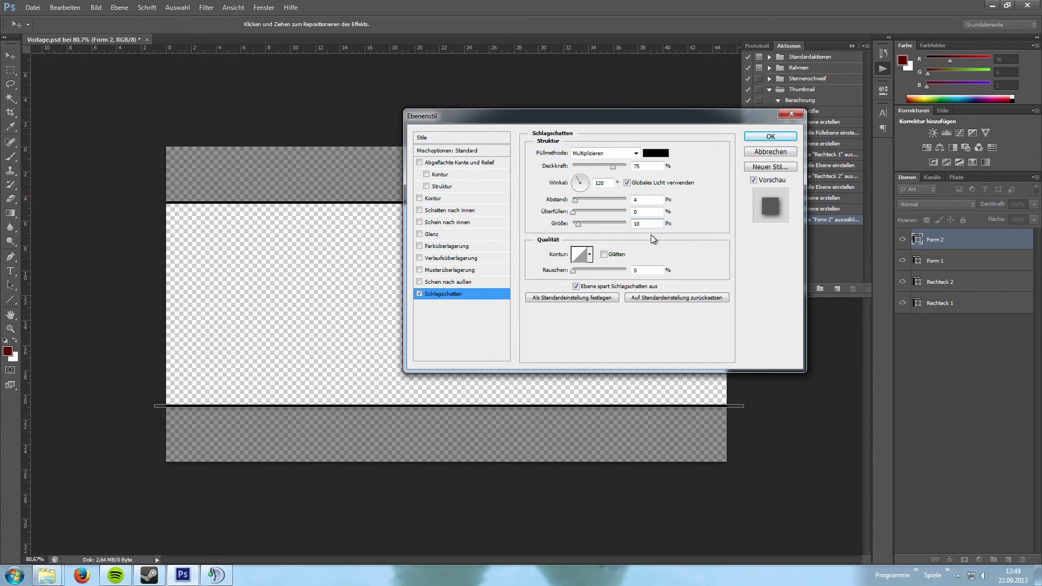
pyautogui.click(778, 139)
# - Apply the same drop shadow (4 px distance, 10 px size) to Form 1
pyautogui.click(939, 286)
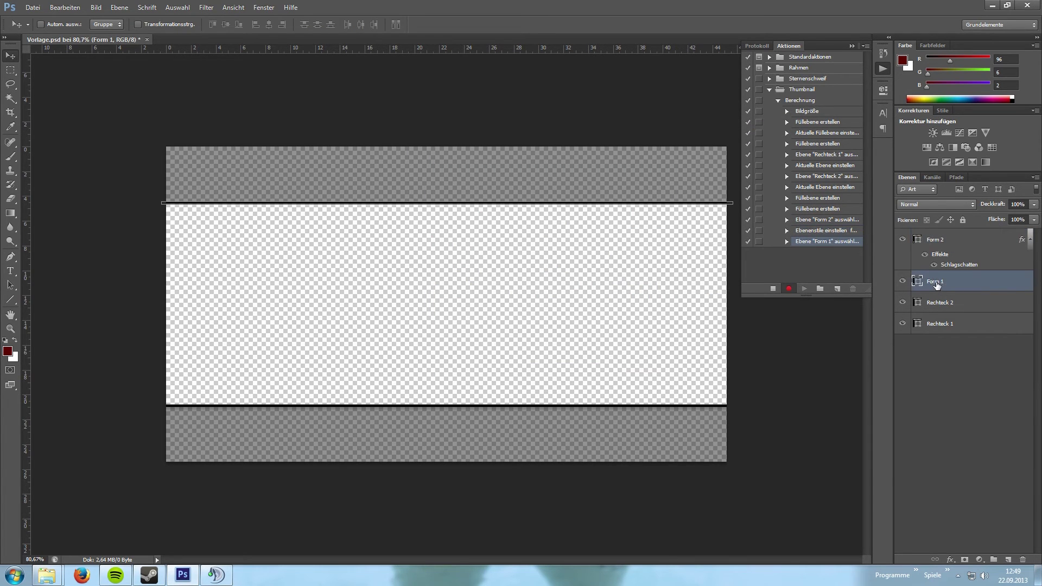
pyautogui.rightClick(938, 285)
pyautogui.click(813, 197)
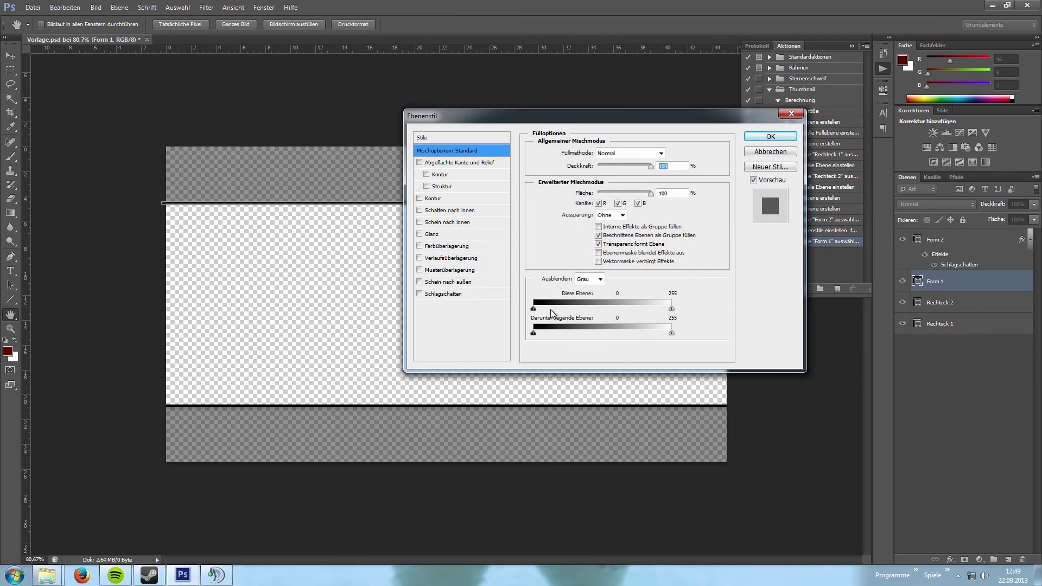
pyautogui.click(438, 296)
pyautogui.press('Down')
pyautogui.write('10')
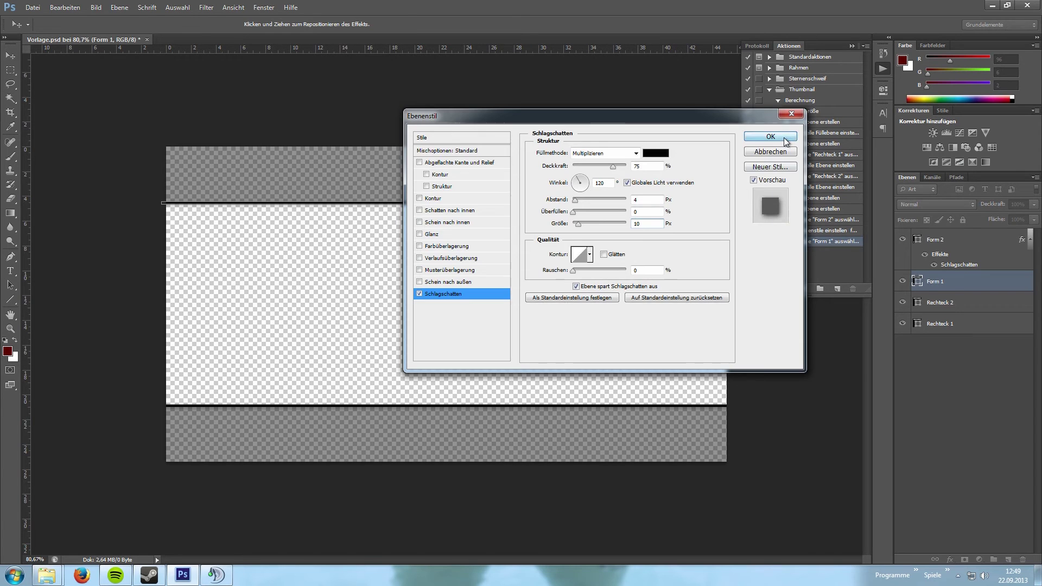
pyautogui.click(785, 138)
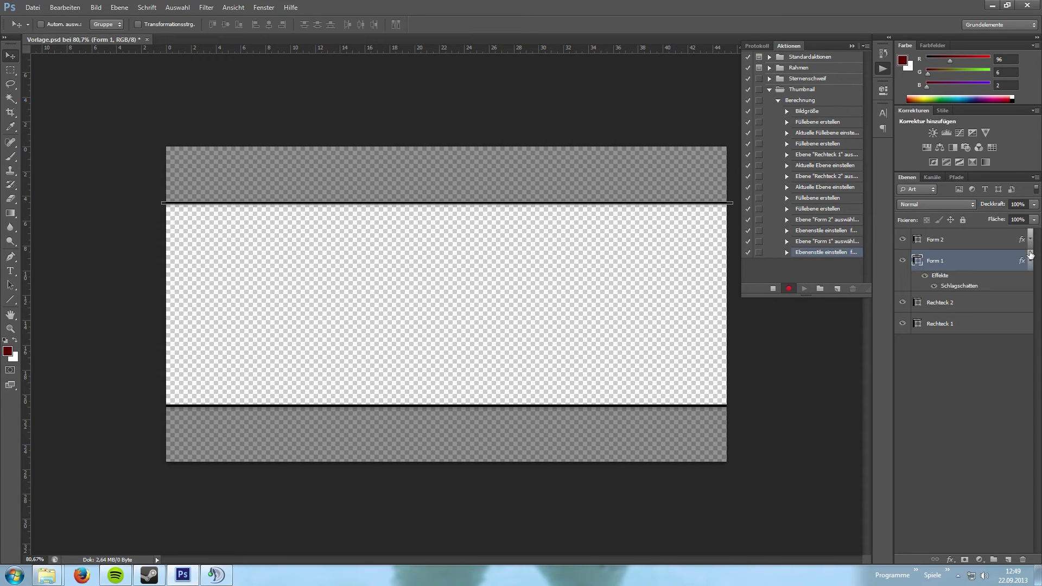
pyautogui.click(1030, 257)
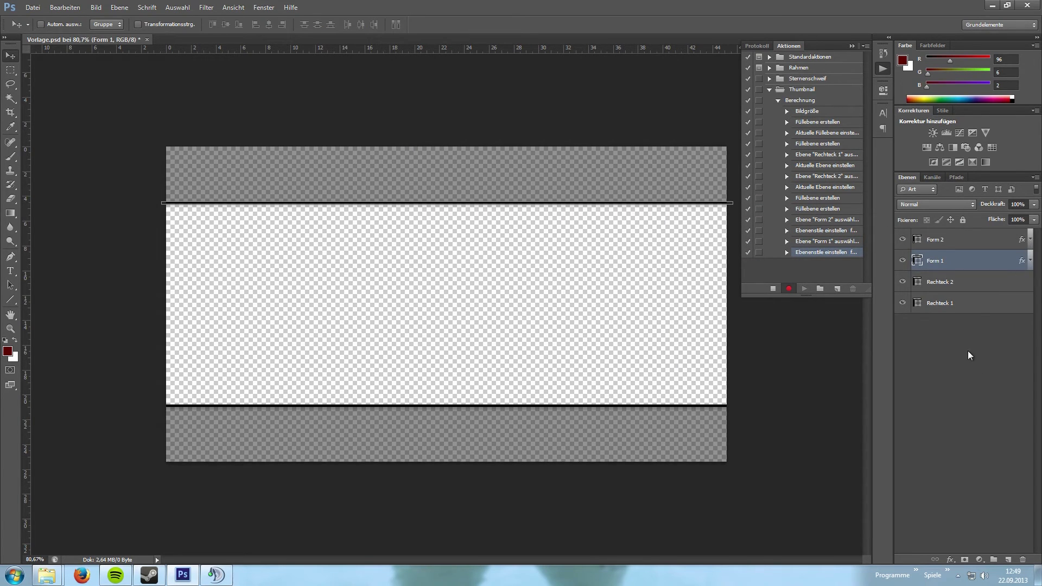
# - Open Playerbutton.png from the Desktop's Aktionen/Quellen folder
pyautogui.click(962, 368)
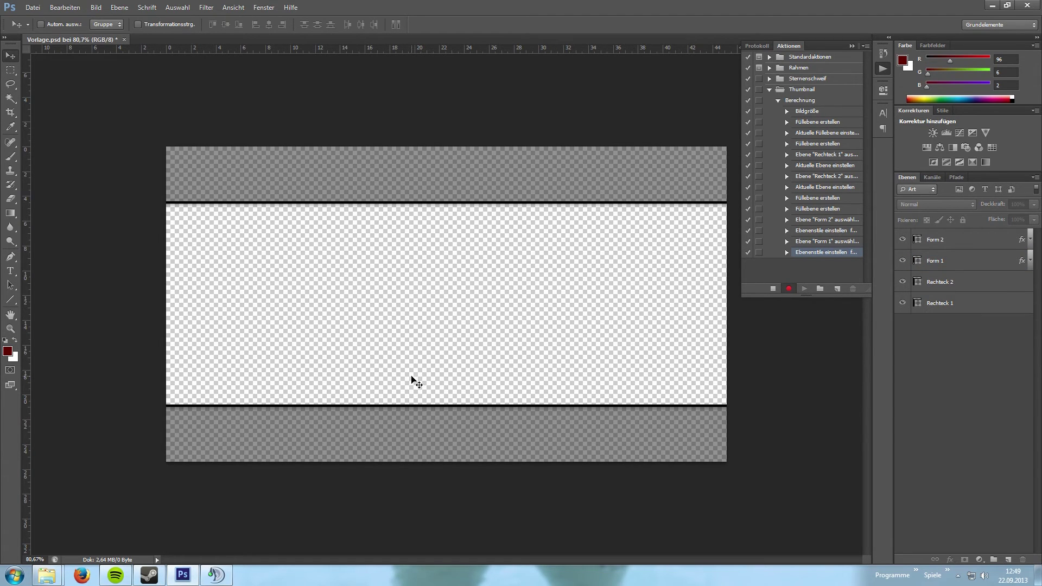
pyautogui.click(36, 10)
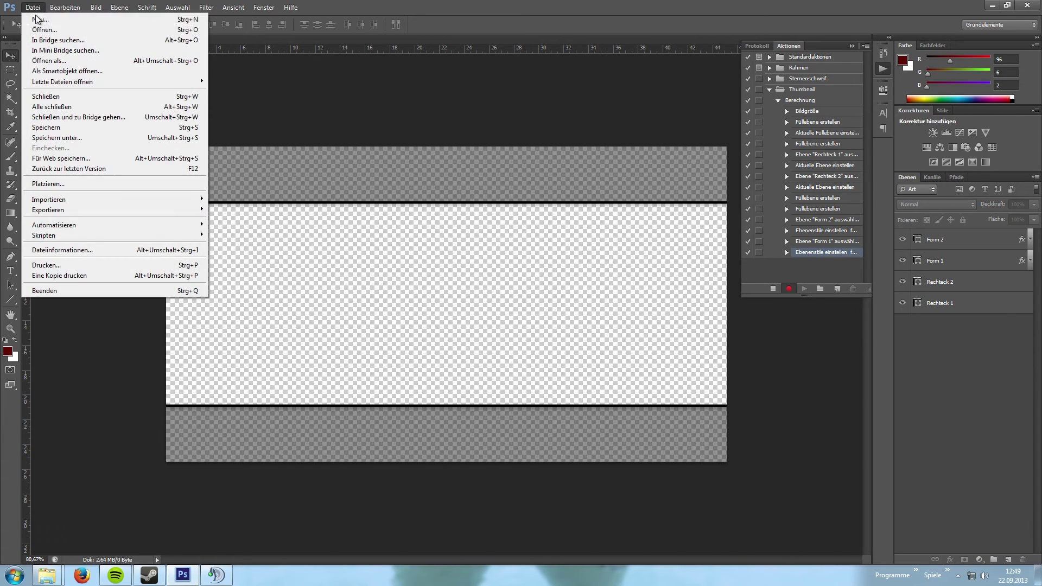
pyautogui.click(41, 30)
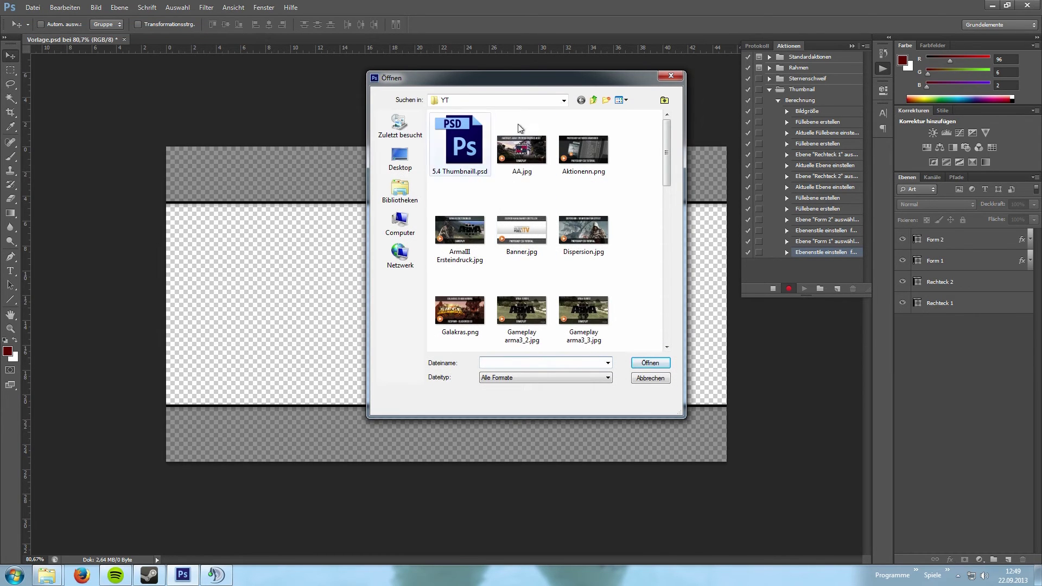
pyautogui.click(562, 101)
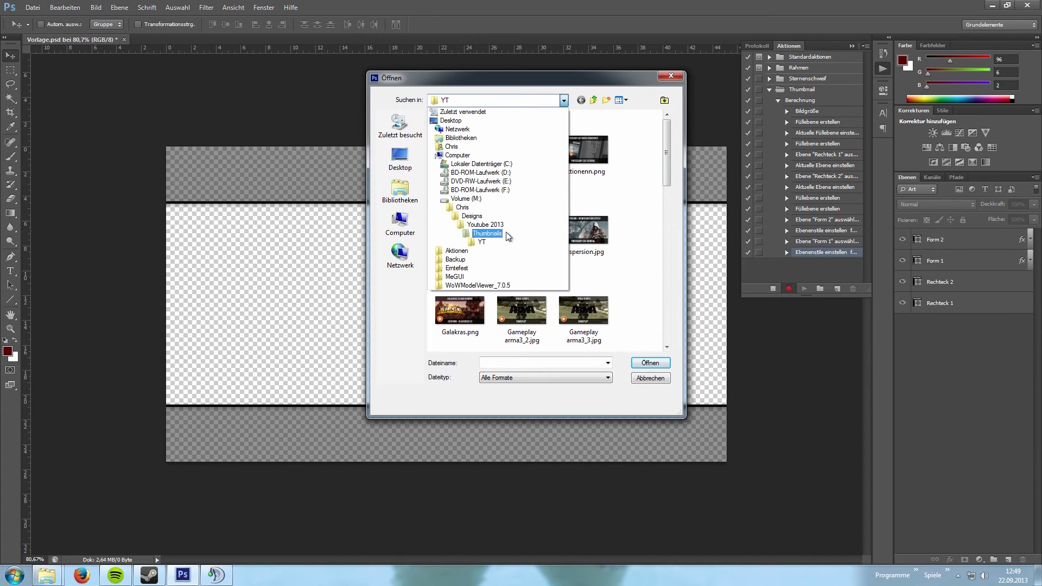
pyautogui.click(452, 121)
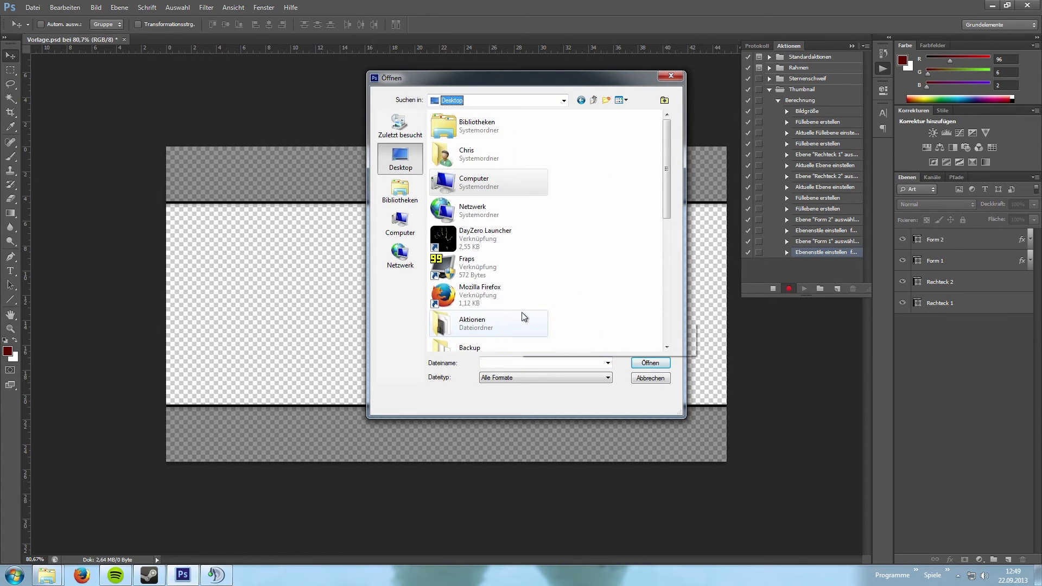
pyautogui.doubleClick(510, 314)
pyautogui.doubleClick(460, 144)
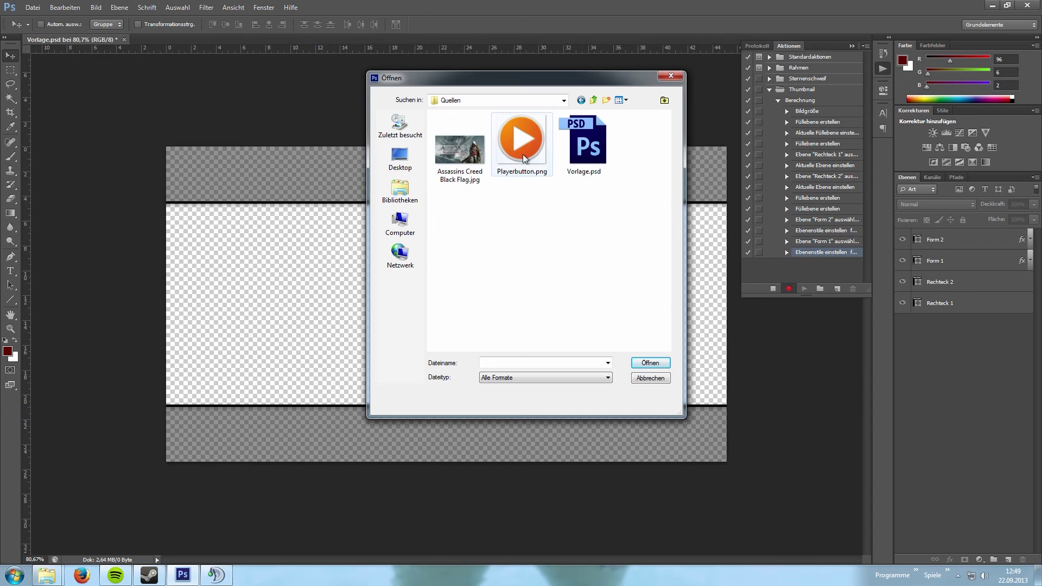
pyautogui.click(521, 143)
pyautogui.click(646, 363)
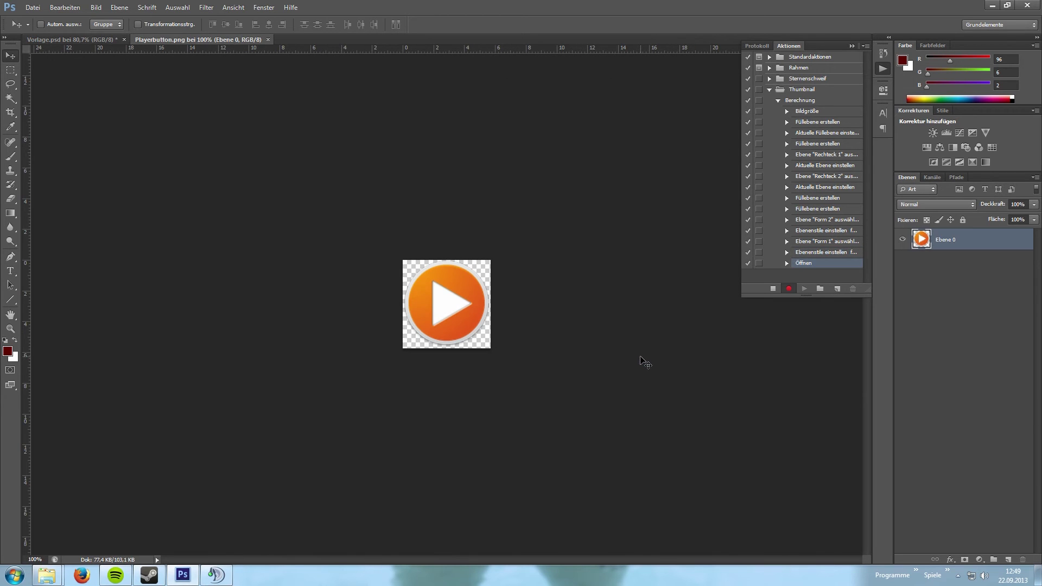
# - Cut the play button into Vorlage.psd at lower left, closing Playerbutton.png unsaved
pyautogui.click(10, 70)
pyautogui.moveTo(259, 175); pyautogui.dragTo(642, 448)
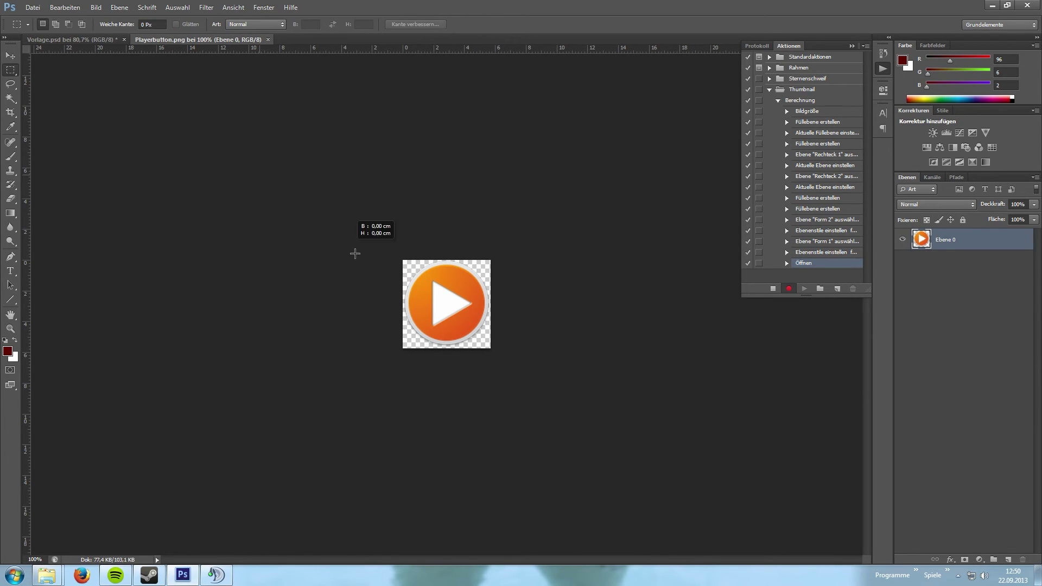
pyautogui.hotkey('ctrl', 'x')
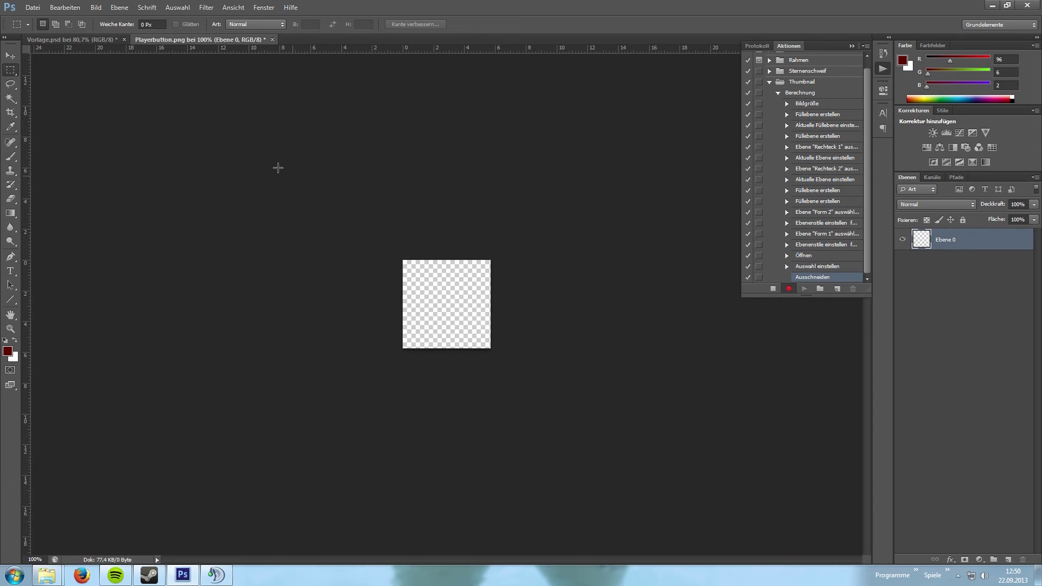
pyautogui.click(69, 41)
pyautogui.click(11, 55)
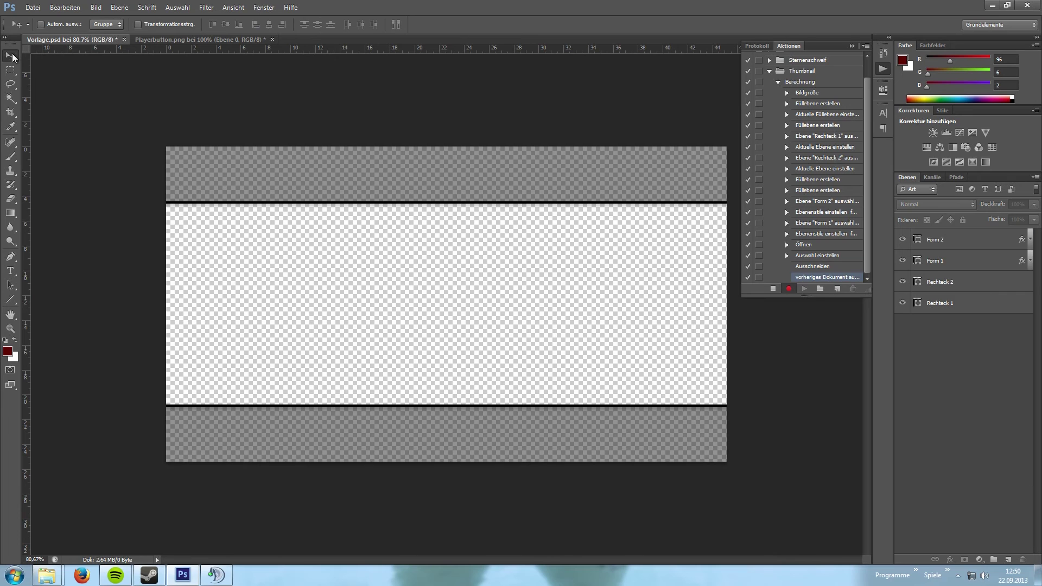
pyautogui.hotkey('ctrl', 'v')
pyautogui.moveTo(457, 309)
pyautogui.mouseDown()
pyautogui.moveTo(321, 362)
pyautogui.moveTo(237, 412)
pyautogui.mouseUp()
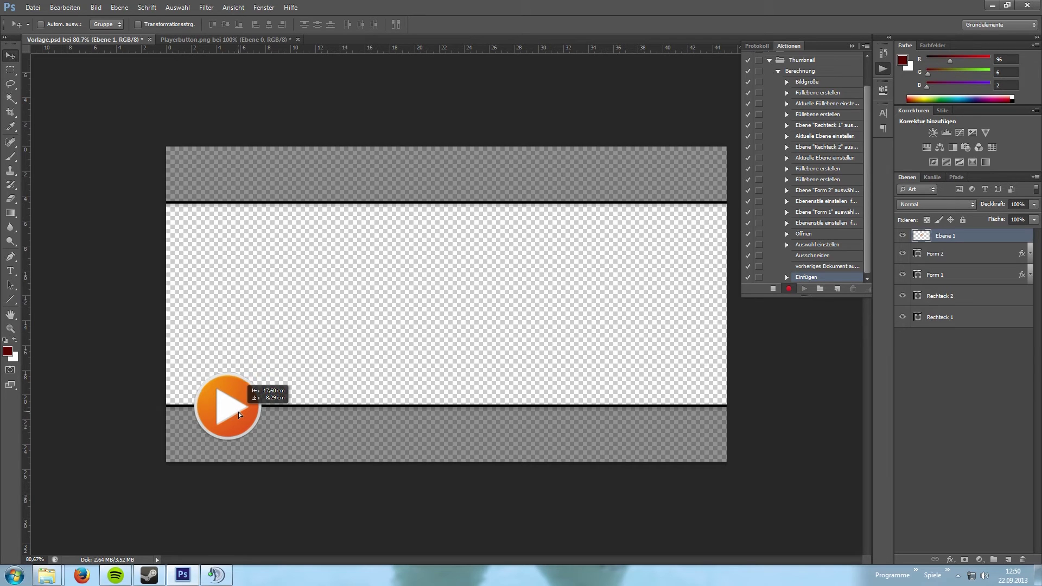
pyautogui.moveTo(238, 412); pyautogui.dragTo(239, 411)
pyautogui.click(298, 39)
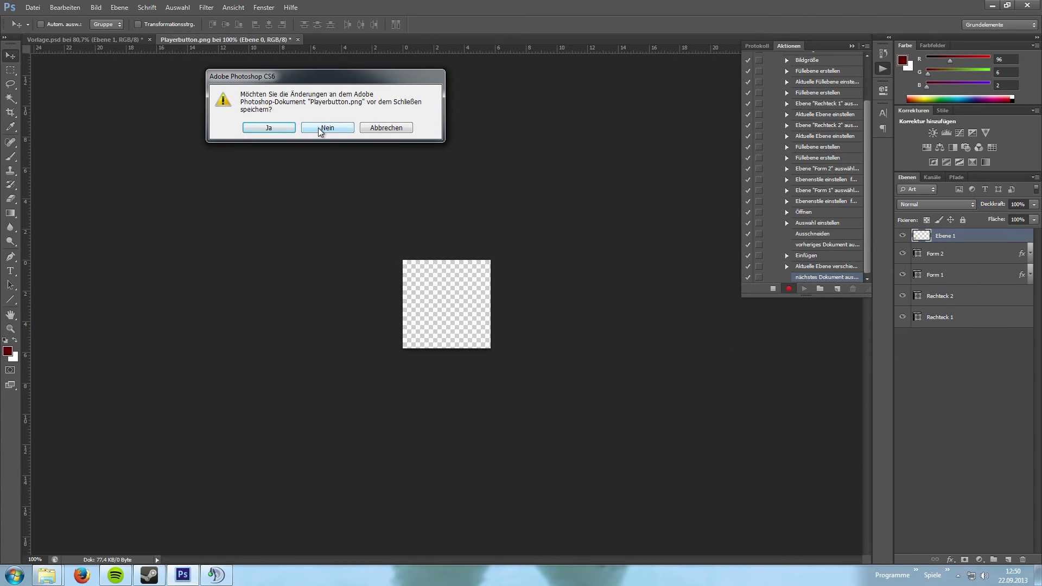
pyautogui.click(321, 129)
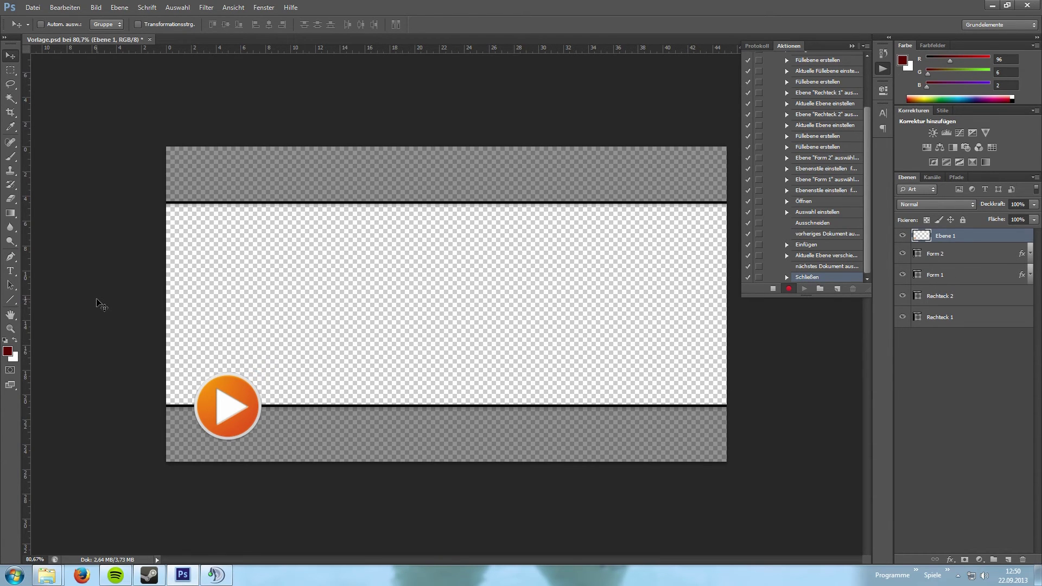
# - Type the centred title 'PHOTOSHOP AKTIONEN ANWENDEN' and position it in the top band
pyautogui.click(10, 271)
pyautogui.click(393, 176)
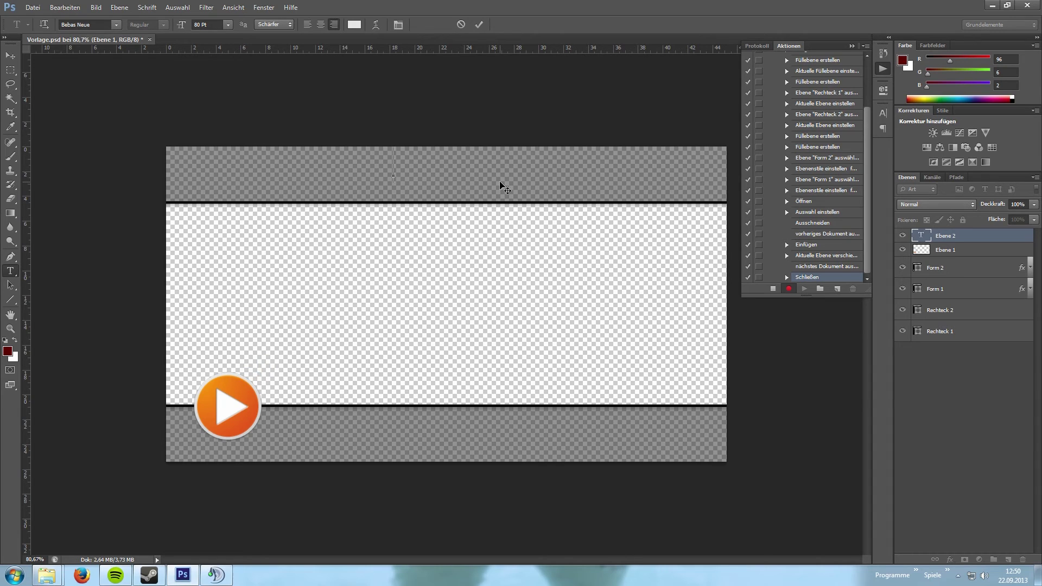
pyautogui.write('A')
pyautogui.press('BackSpace')
pyautogui.write('PHOTOSHOP AKTIONEN ANWENDEN')
pyautogui.hotkey('ctrl', 'a')
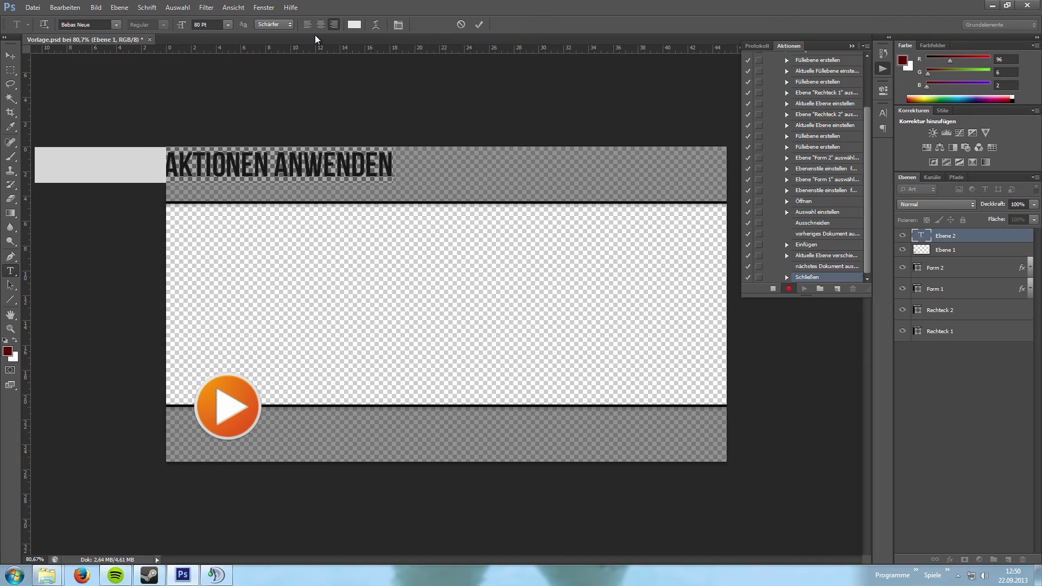
pyautogui.click(321, 25)
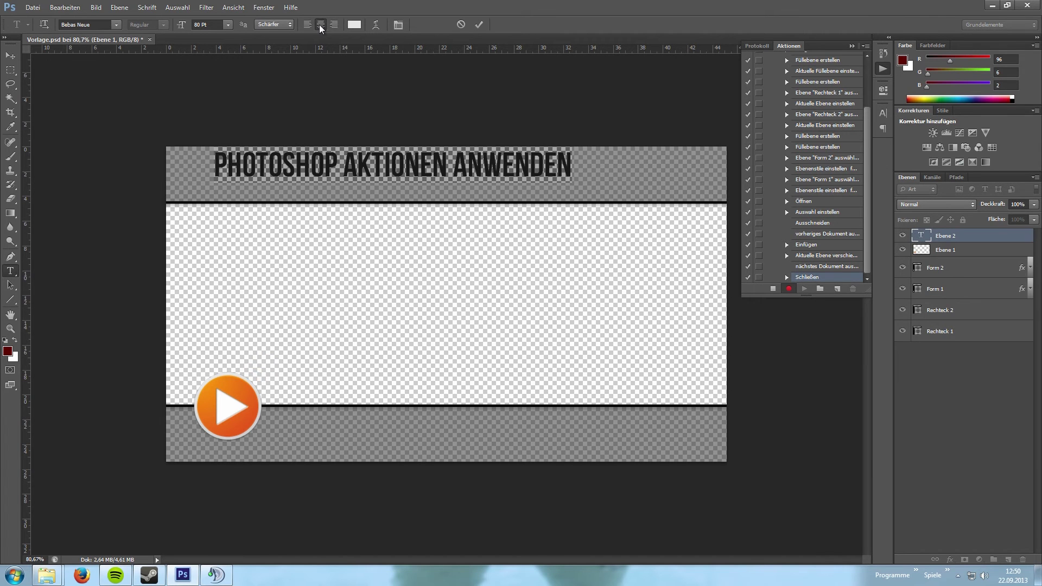
pyautogui.click(10, 56)
pyautogui.moveTo(442, 159)
pyautogui.mouseDown()
pyautogui.moveTo(499, 168)
pyautogui.moveTo(486, 172)
pyautogui.mouseUp()
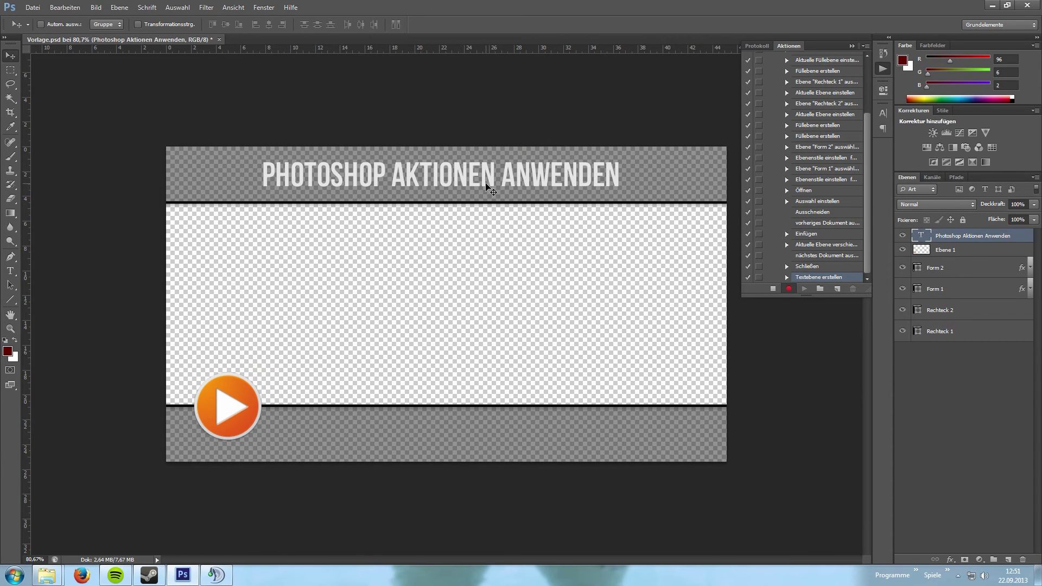
# - Duplicate the title layer into the bottom band and retype it 'Photoshop CS6 TUTORIAL'
pyautogui.rightClick(968, 237)
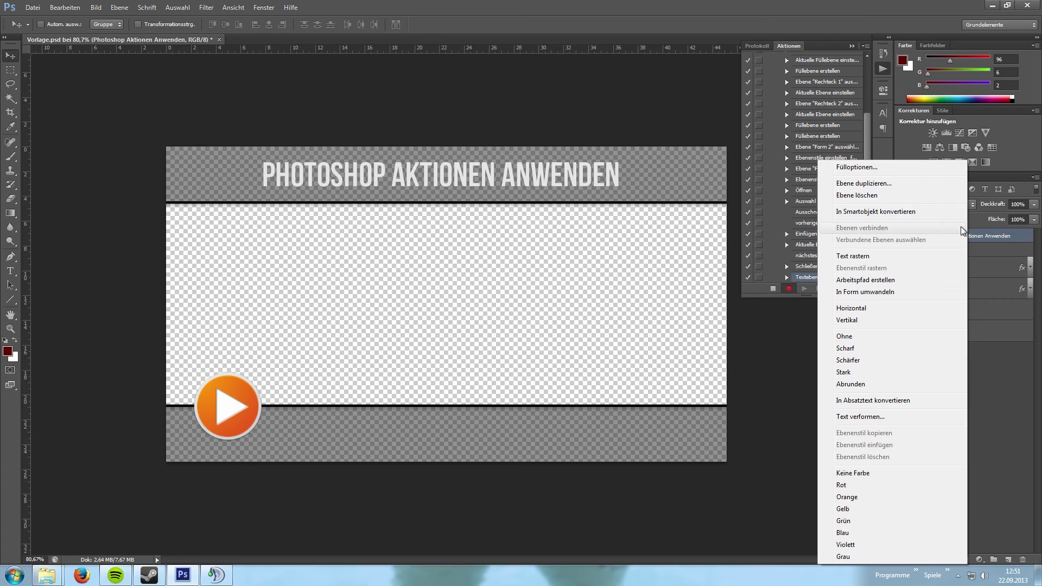
pyautogui.click(883, 186)
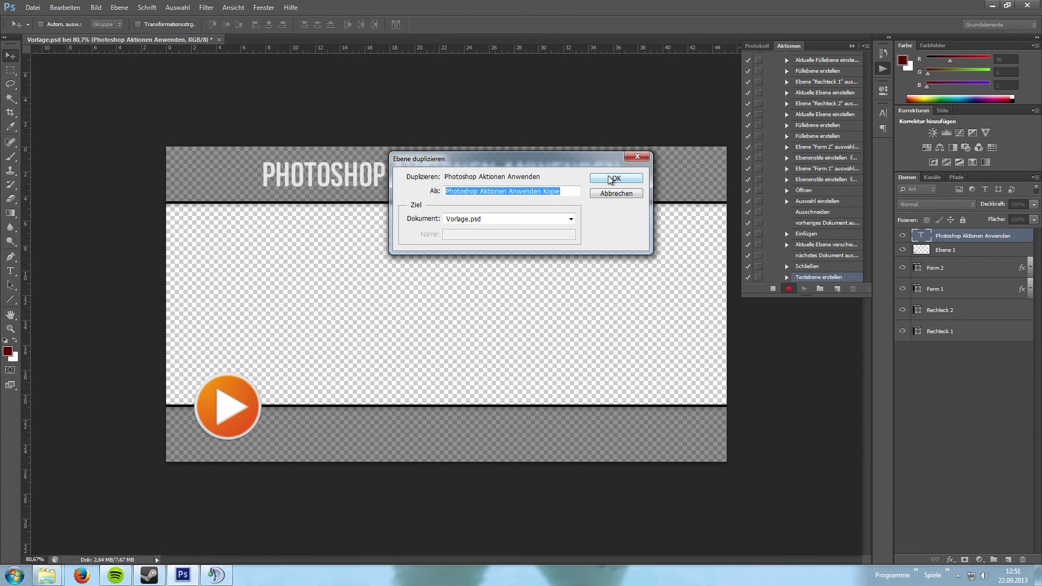
pyautogui.click(603, 178)
pyautogui.moveTo(506, 182); pyautogui.dragTo(506, 438)
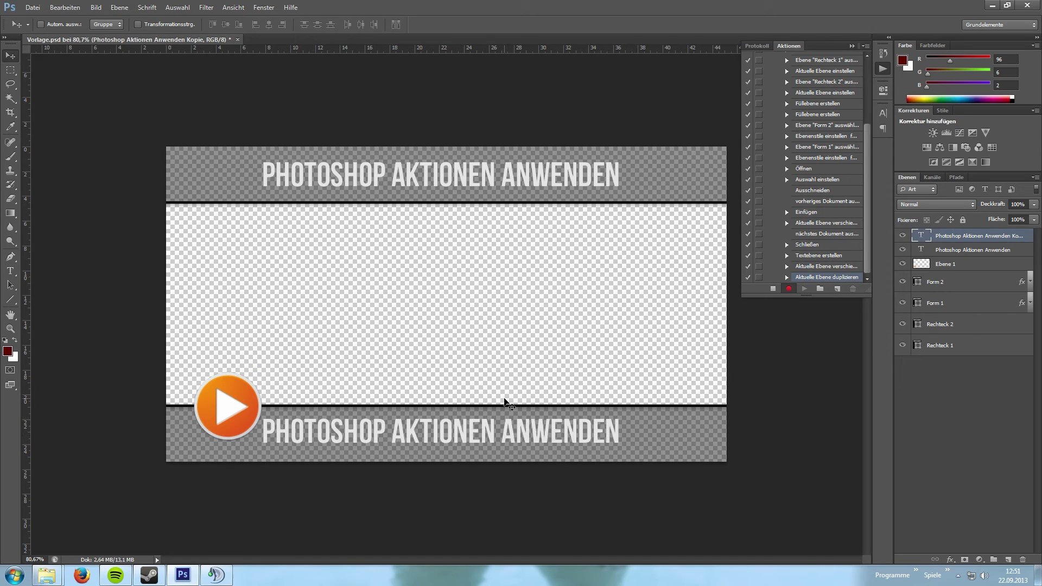
pyautogui.doubleClick(923, 236)
pyautogui.write('Photoshop')
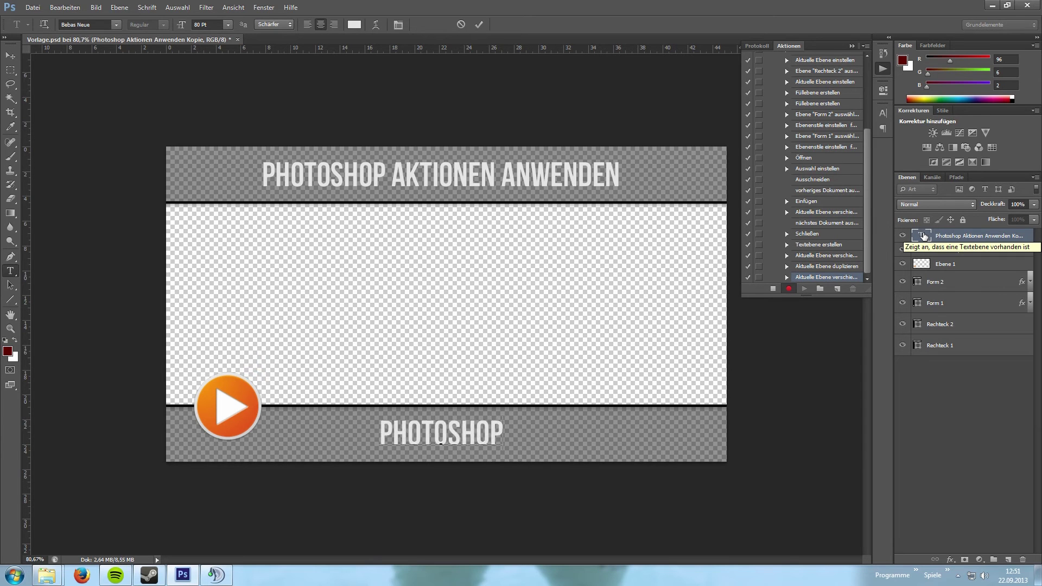
pyautogui.write(' CS6 TUT')
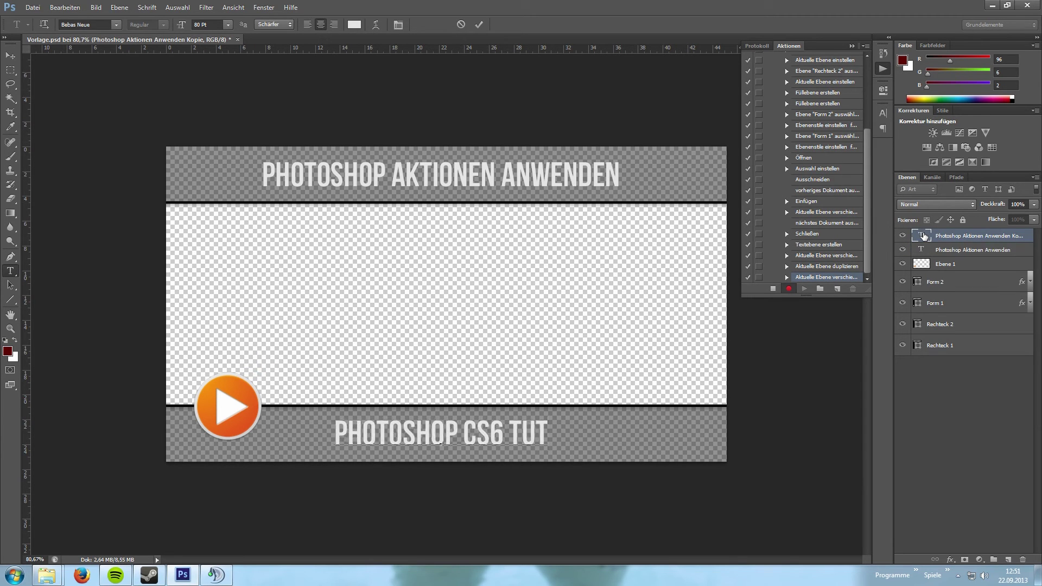
pyautogui.write('ORIAL')
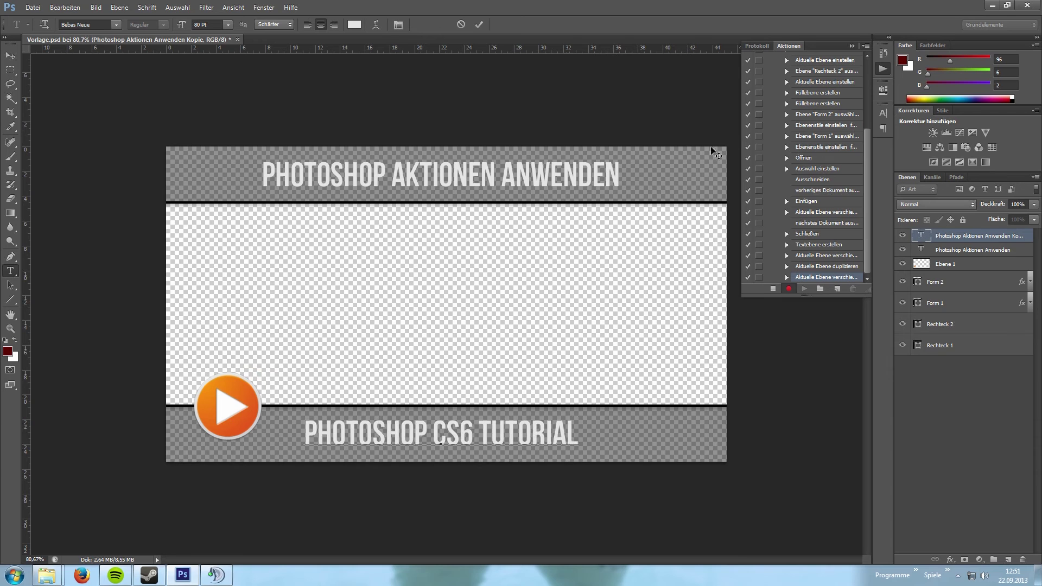
pyautogui.click(10, 55)
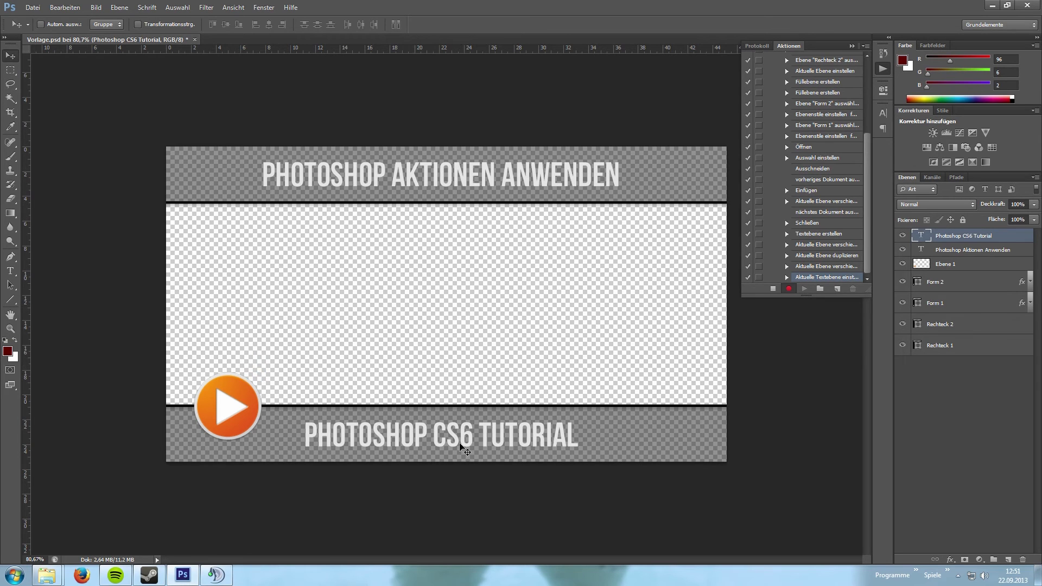
# - Create a new layer group and name it Thumbnail
pyautogui.click(933, 412)
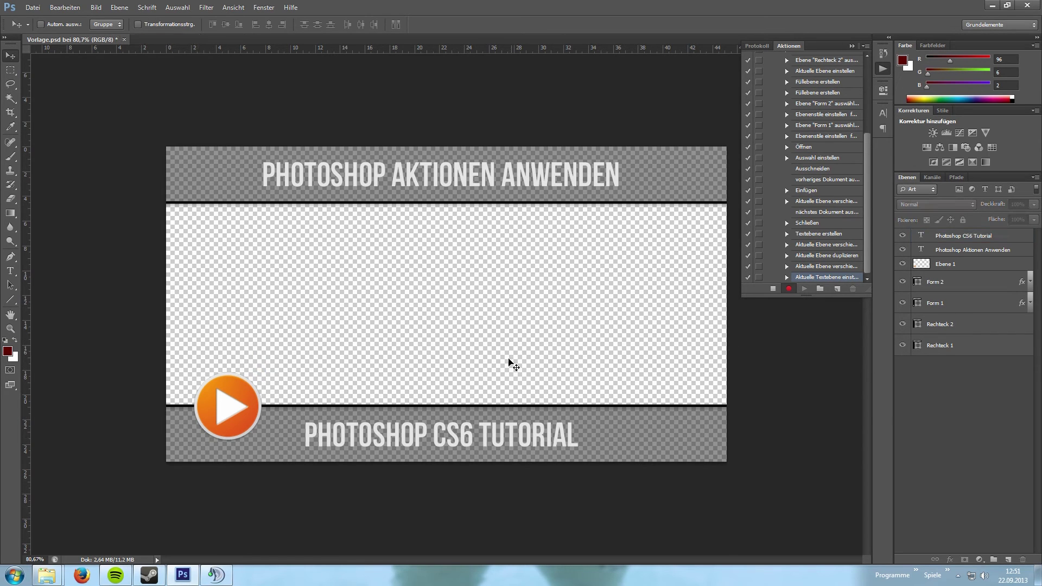
pyautogui.keyDown('alt'); pyautogui.scroll(-1, 508, 361); pyautogui.keyUp('alt')
pyautogui.keyDown('alt'); pyautogui.scroll(1, 507, 363); pyautogui.keyUp('alt')
pyautogui.press('alt')
pyautogui.click(994, 560)
pyautogui.doubleClick(945, 235)
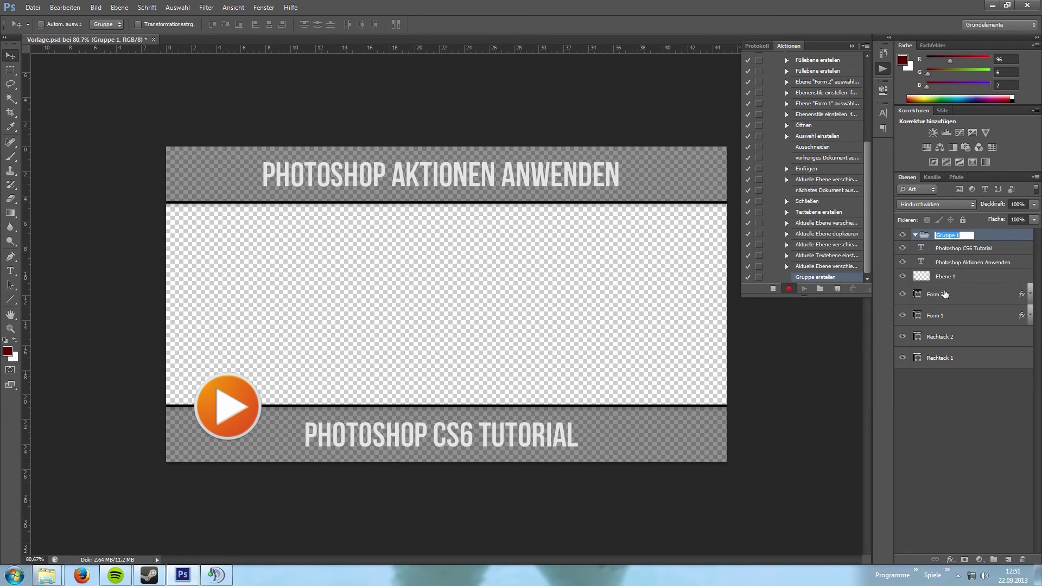
pyautogui.write('Thumbna')
pyautogui.write('il')
pyautogui.press('Return')
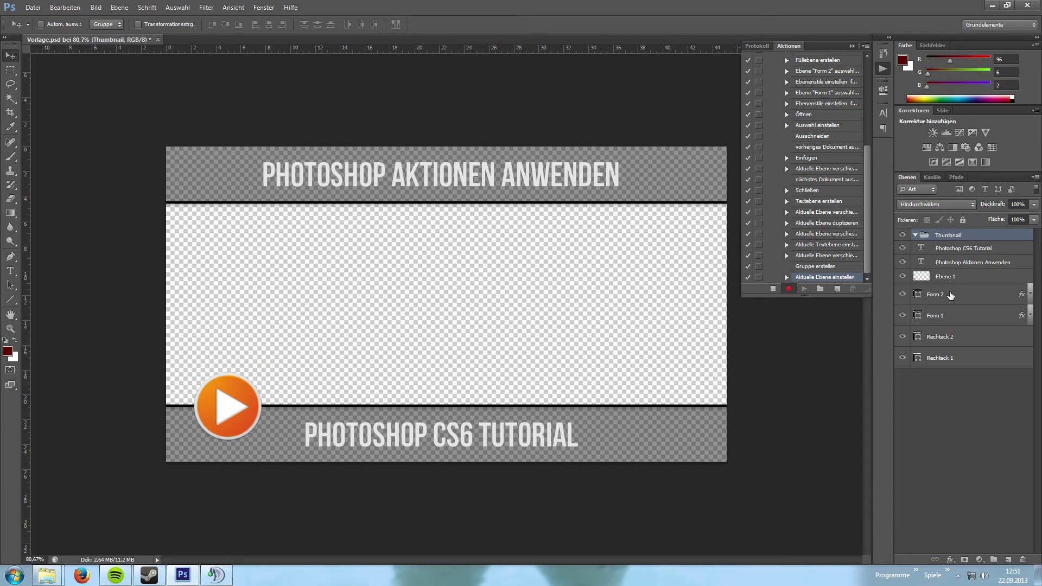
# - Move every layer into the Thumbnail group and collapse it
pyautogui.click(940, 252)
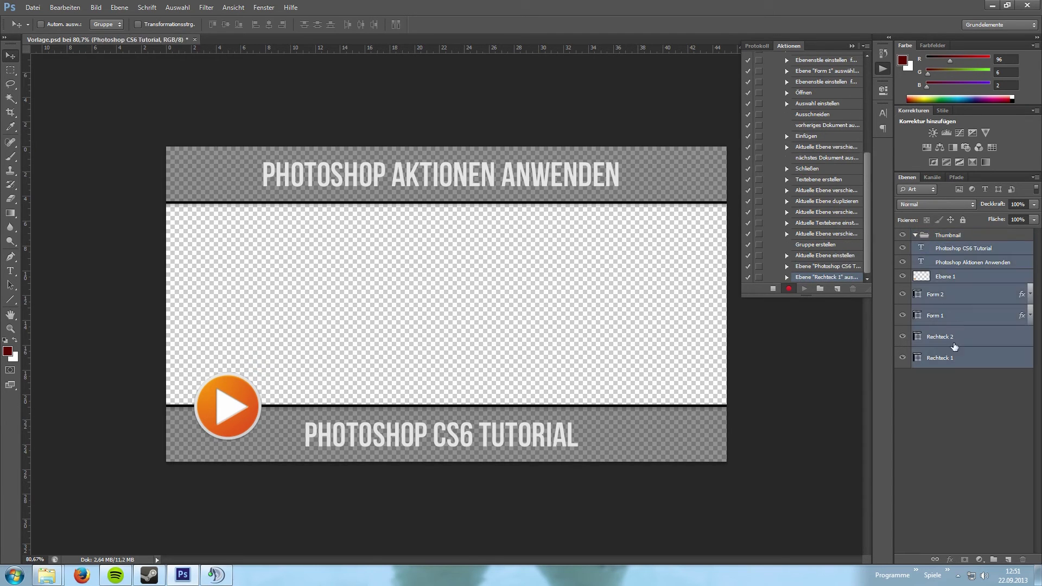
pyautogui.keyDown('shift'); pyautogui.click(944, 357); pyautogui.keyUp('shift')
pyautogui.moveTo(950, 248); pyautogui.dragTo(952, 234)
pyautogui.click(916, 236)
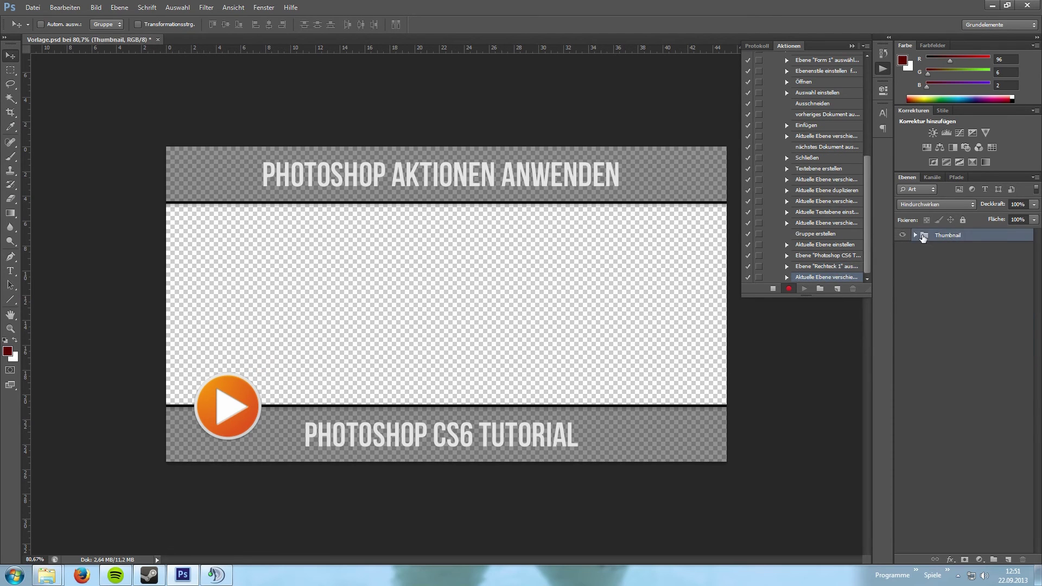
pyautogui.click(968, 303)
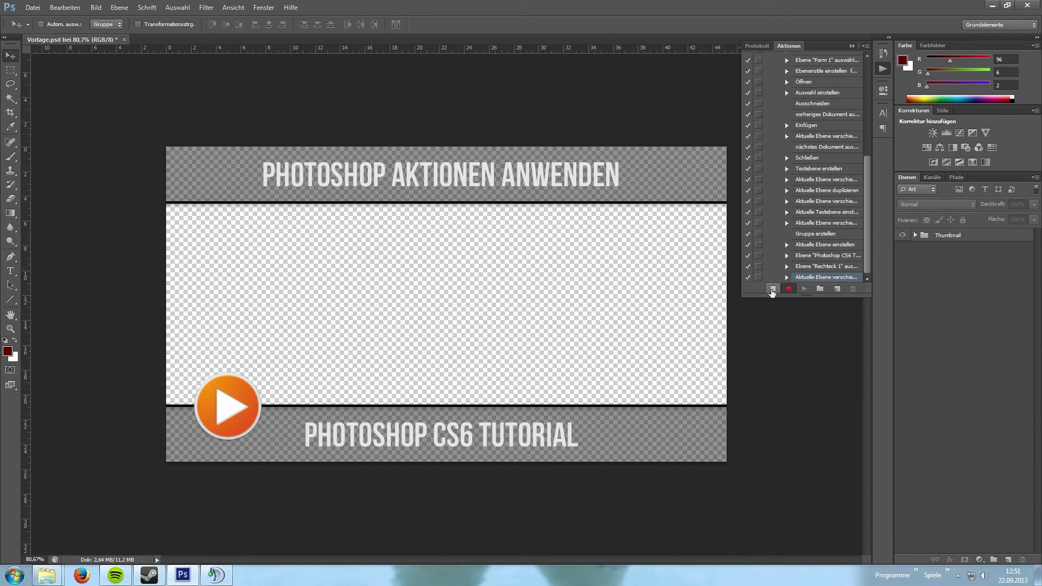
# - Stop recording and open Background.jpg from the Aktionen folder
pyautogui.click(772, 290)
pyautogui.click(32, 7)
pyautogui.click(43, 30)
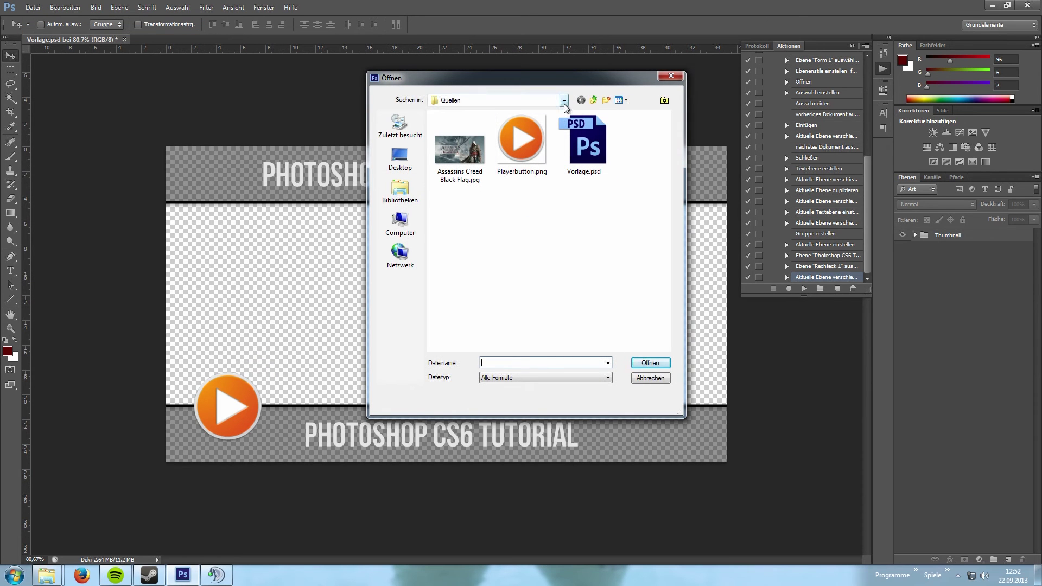
pyautogui.click(594, 100)
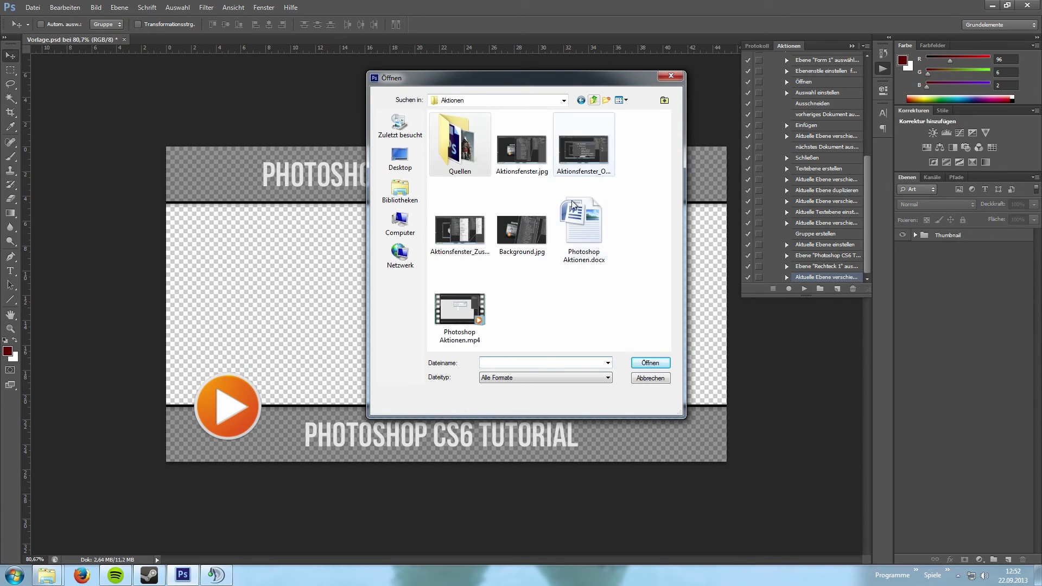
pyautogui.click(521, 231)
pyautogui.click(650, 364)
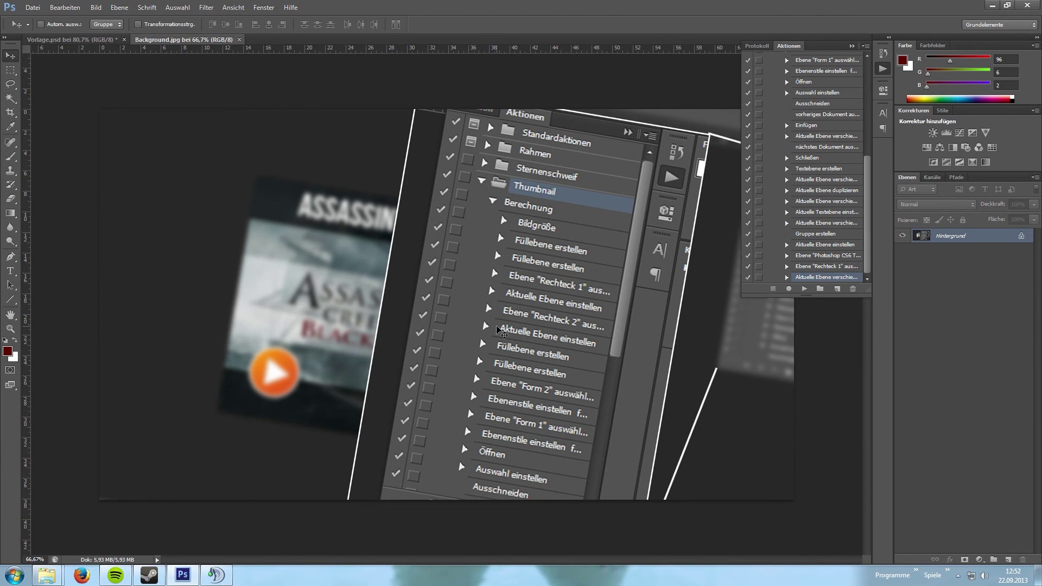
# - Collapse the Berechnung action's steps and select the action
pyautogui.scroll(-3, 507, 328)
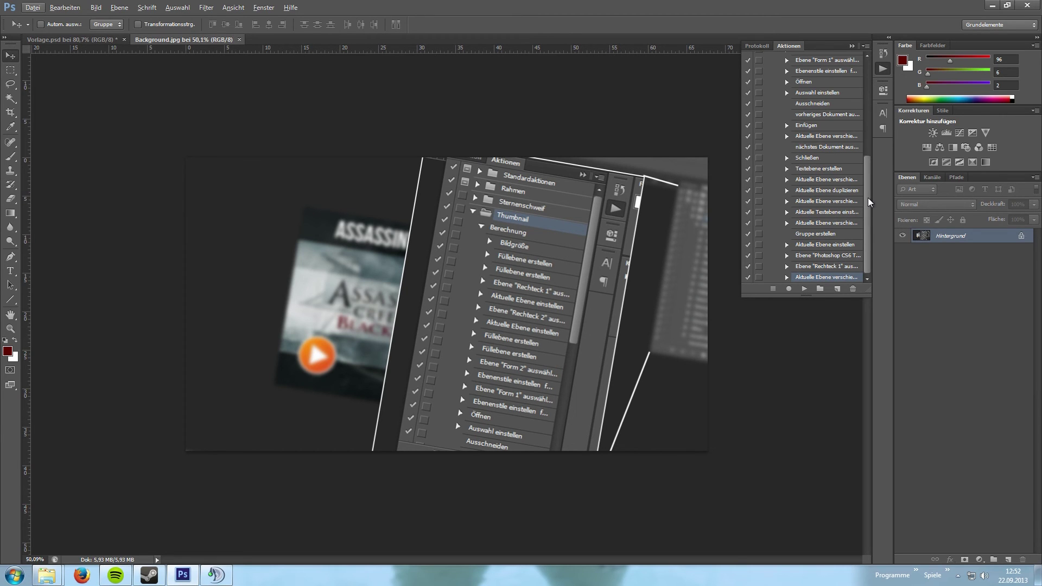
pyautogui.moveTo(868, 202); pyautogui.dragTo(871, 105)
pyautogui.click(776, 101)
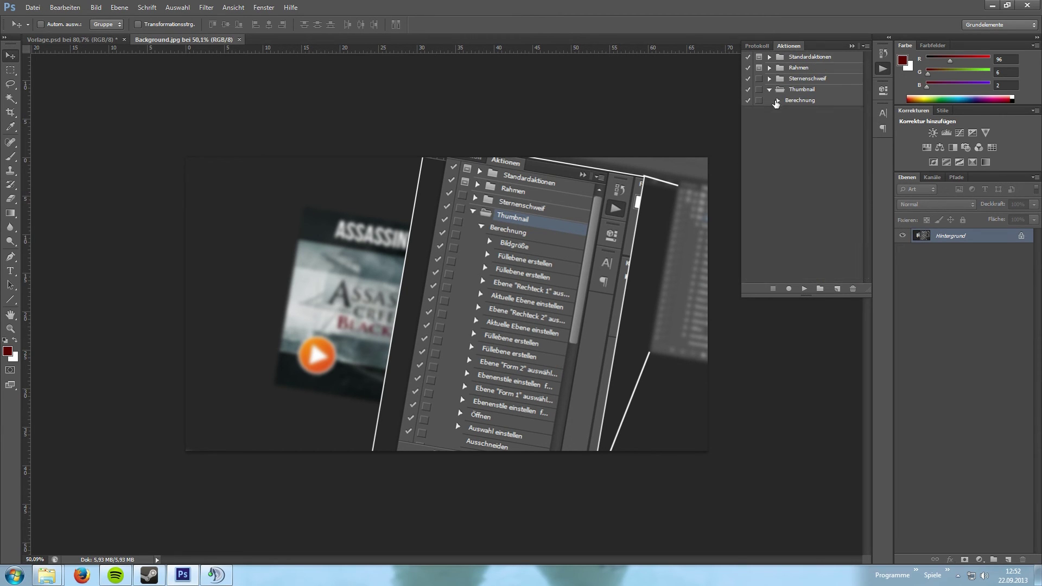
pyautogui.click(806, 102)
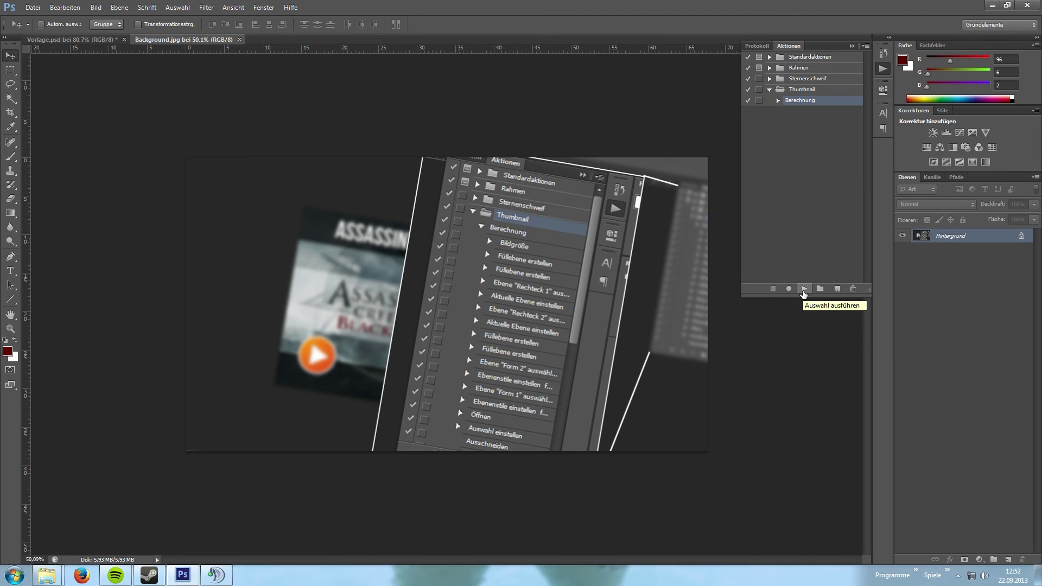
# - Run Berechnung on Background.jpg, collapse the Thumbnail group and dismiss the Move tool error
pyautogui.click(803, 289)
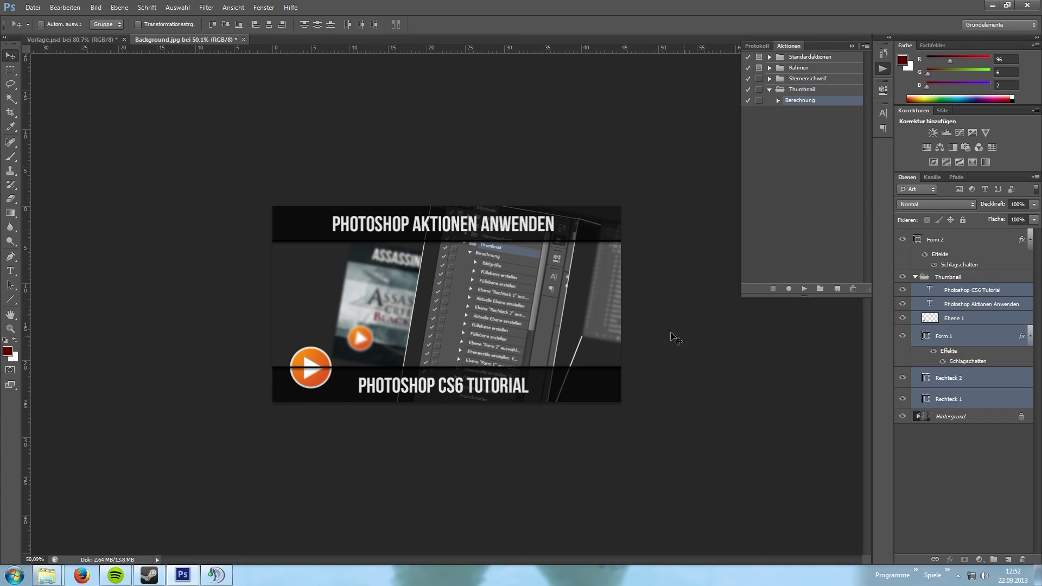
pyautogui.hotkey('ctrl', '+')
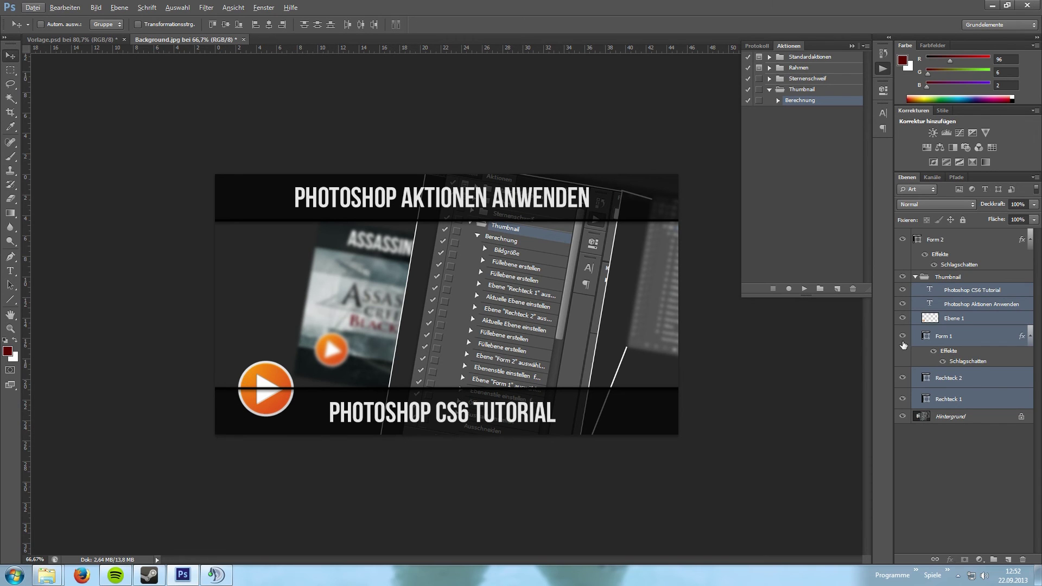
pyautogui.click(915, 277)
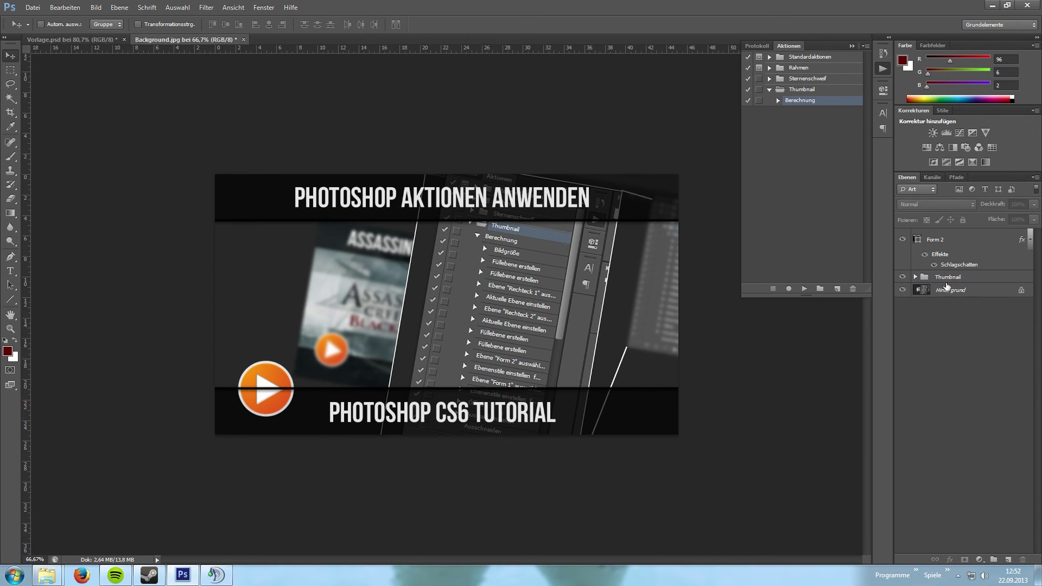
pyautogui.click(685, 377)
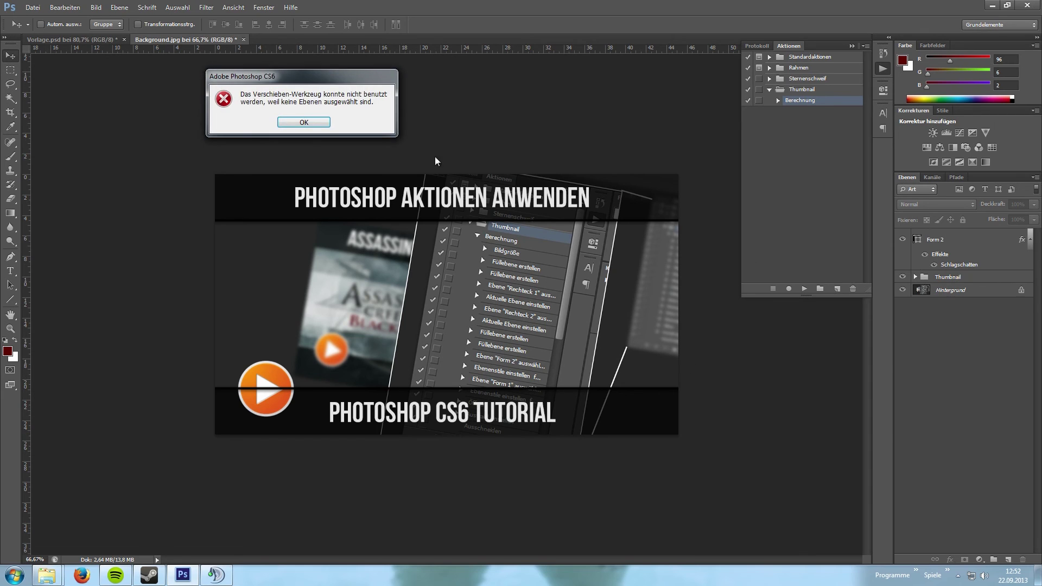
pyautogui.click(293, 122)
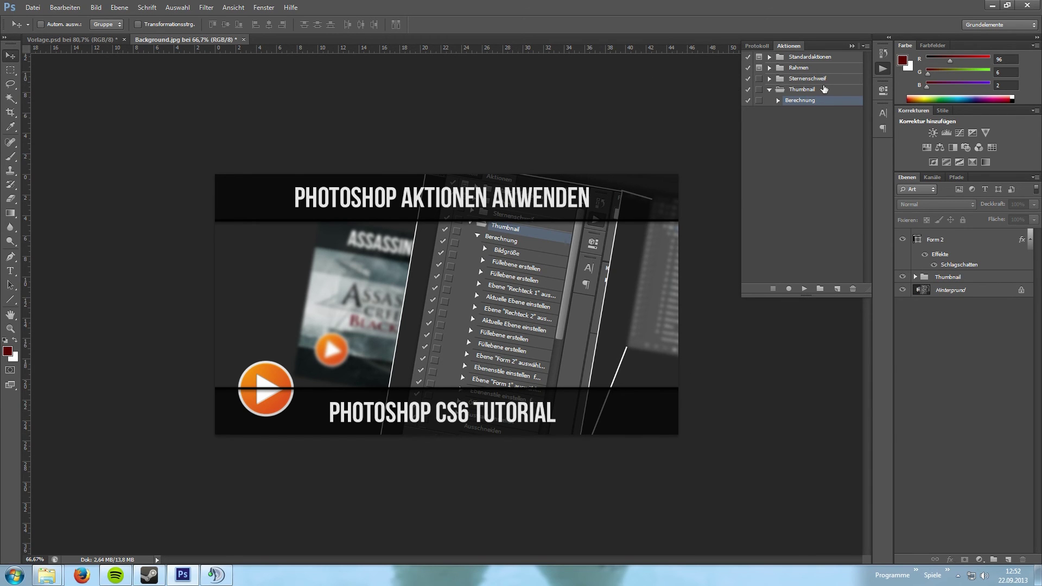
pyautogui.click(865, 48)
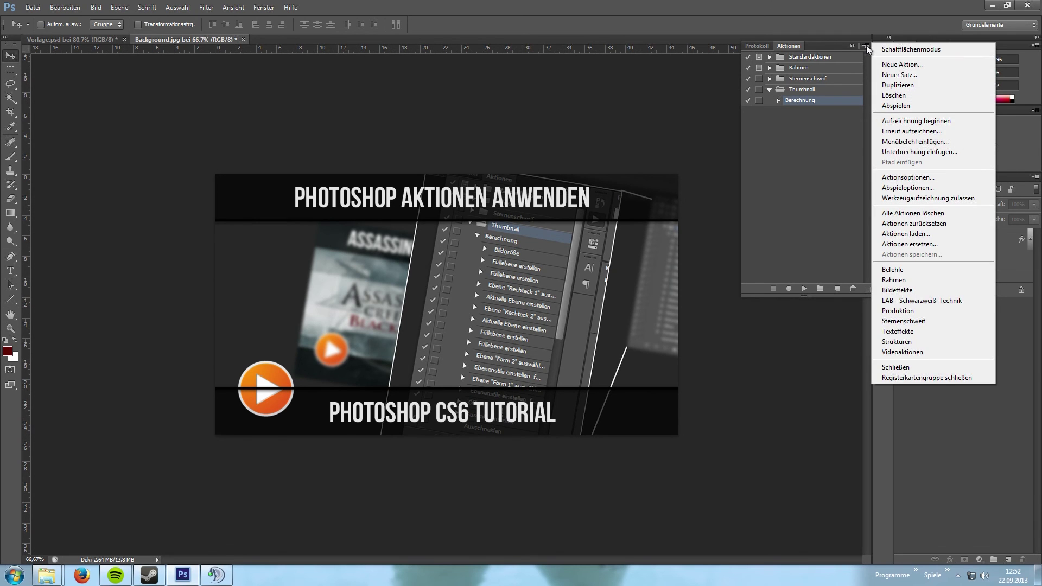
pyautogui.click(867, 40)
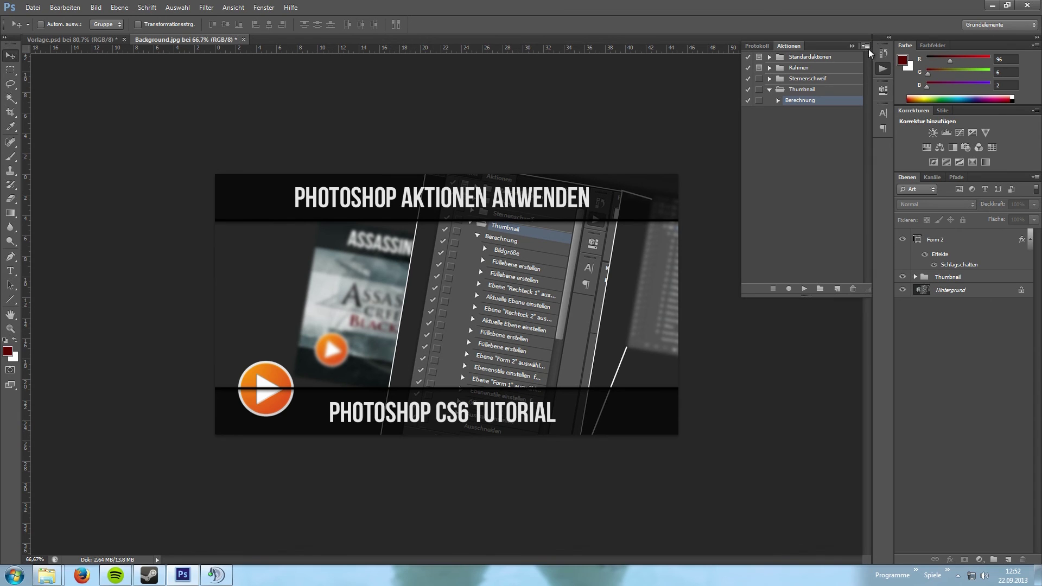
pyautogui.click(866, 46)
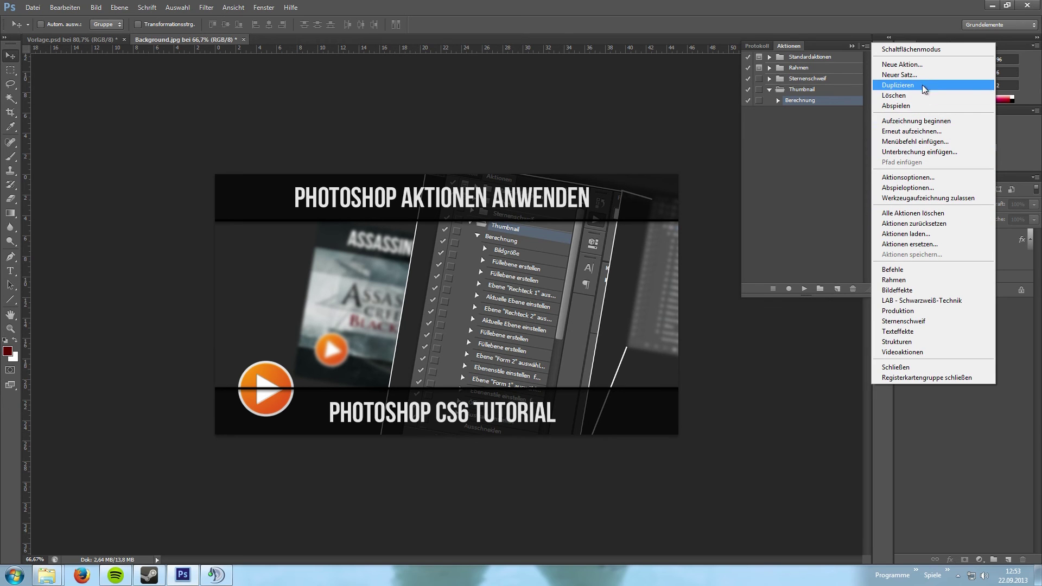
pyautogui.click(916, 190)
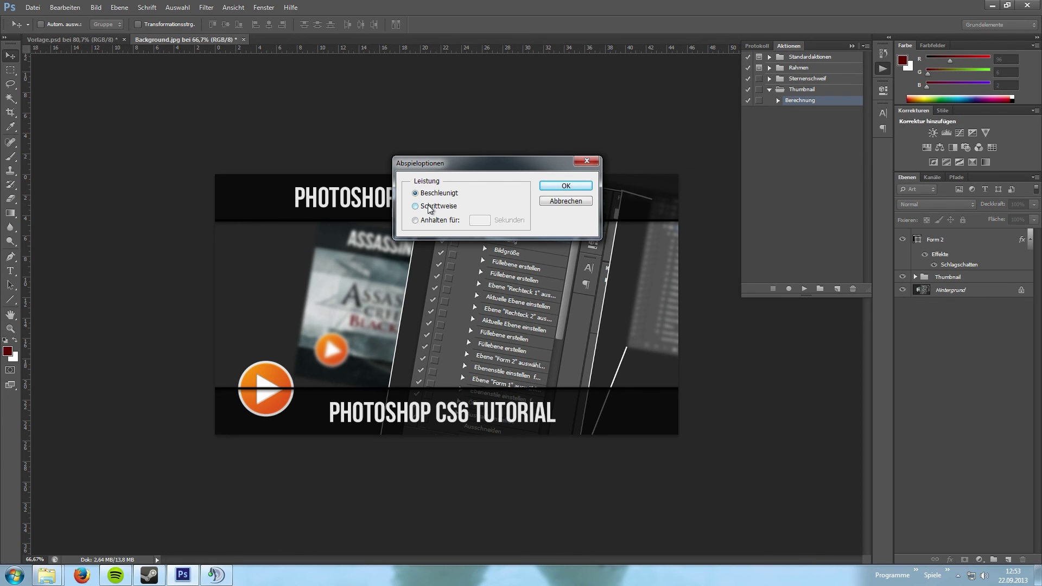
pyautogui.click(429, 208)
pyautogui.click(438, 222)
pyautogui.click(439, 206)
pyautogui.click(416, 219)
pyautogui.click(431, 194)
pyautogui.click(548, 202)
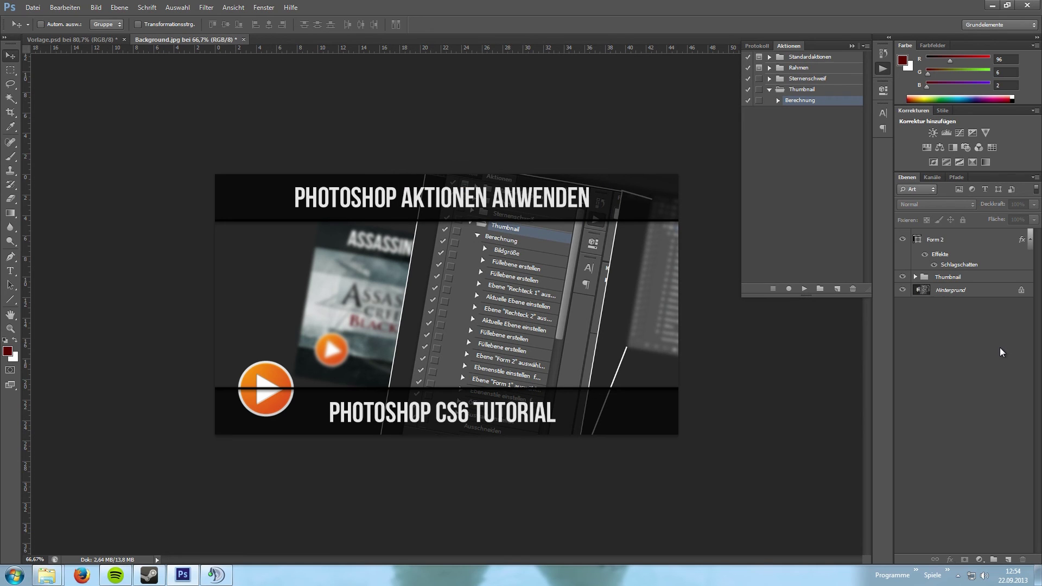
# - Move the Form 2 layer into the Thumbnail group
pyautogui.click(936, 240)
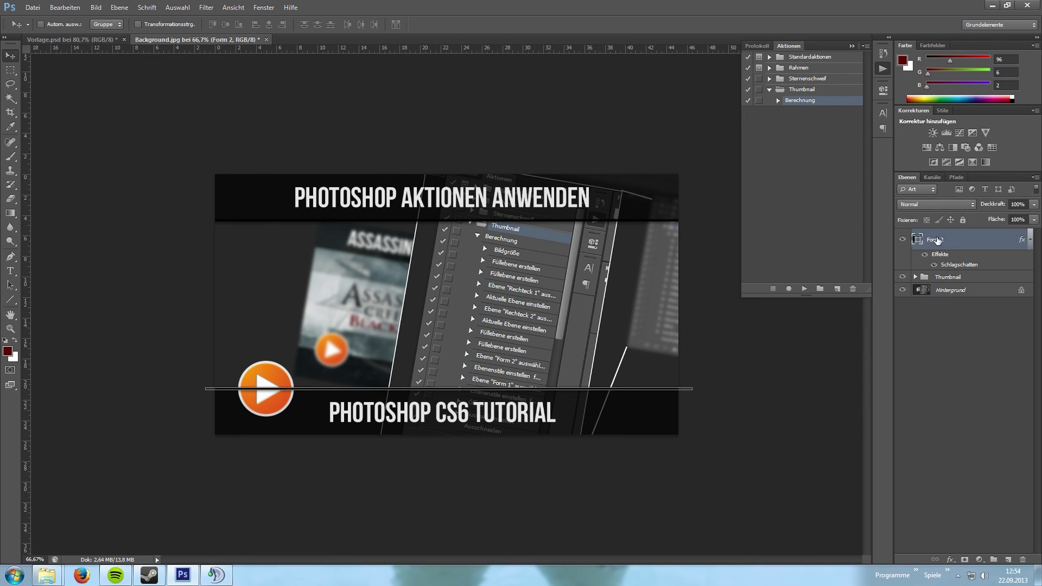
pyautogui.moveTo(936, 241); pyautogui.dragTo(942, 273)
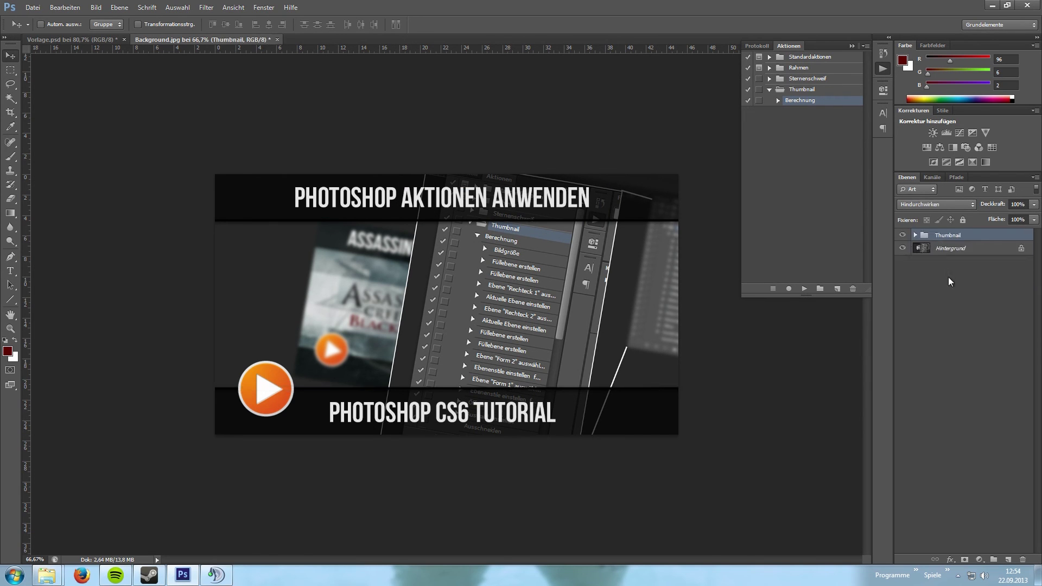
pyautogui.click(943, 277)
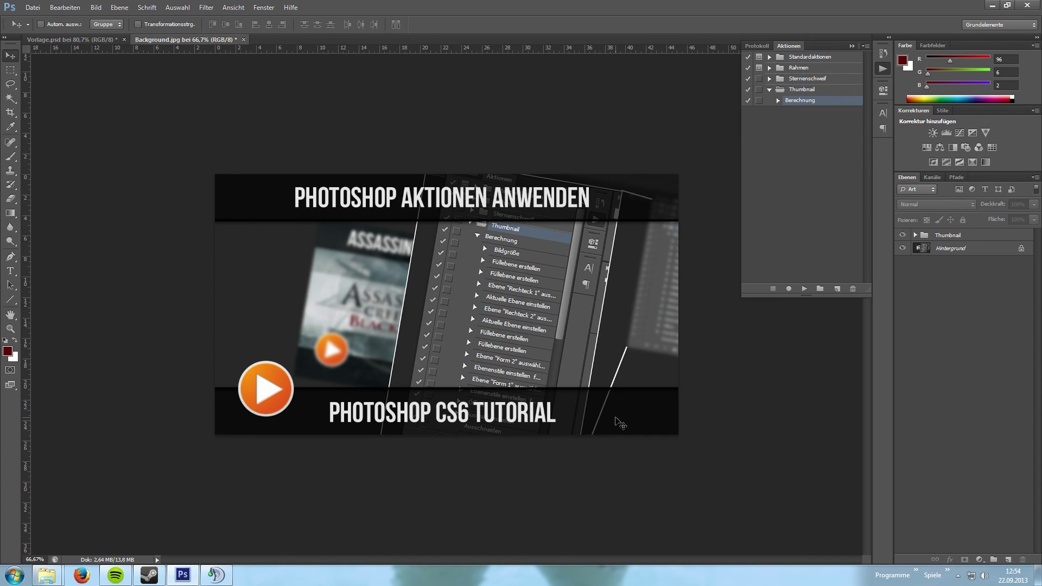
# - Expand the Berechnung action's steps and select its last recorded step
pyautogui.click(778, 102)
pyautogui.scroll(-2, 785, 173)
pyautogui.scroll(-2, 785, 207)
pyautogui.scroll(-1, 785, 246)
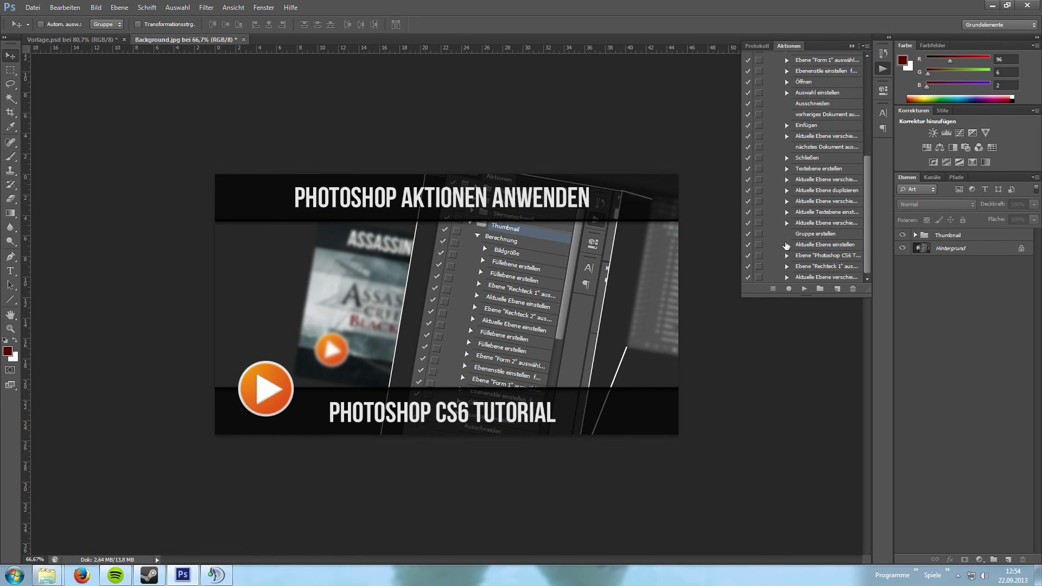
pyautogui.click(823, 278)
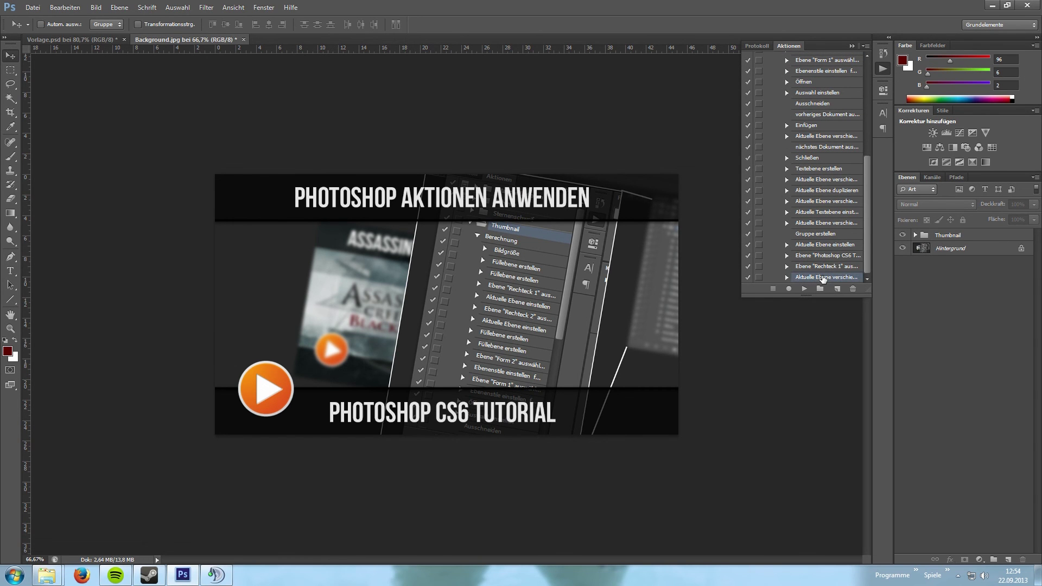